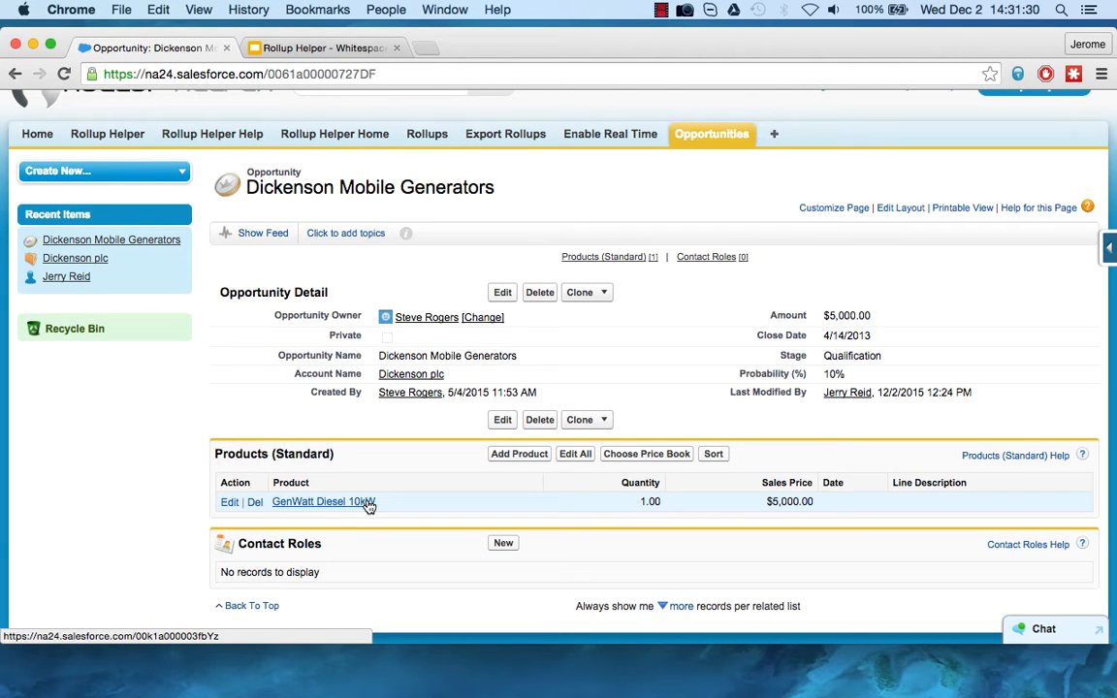
Open the setup page listing the Account object's fields.
scroll(875, 201, "up", 1)
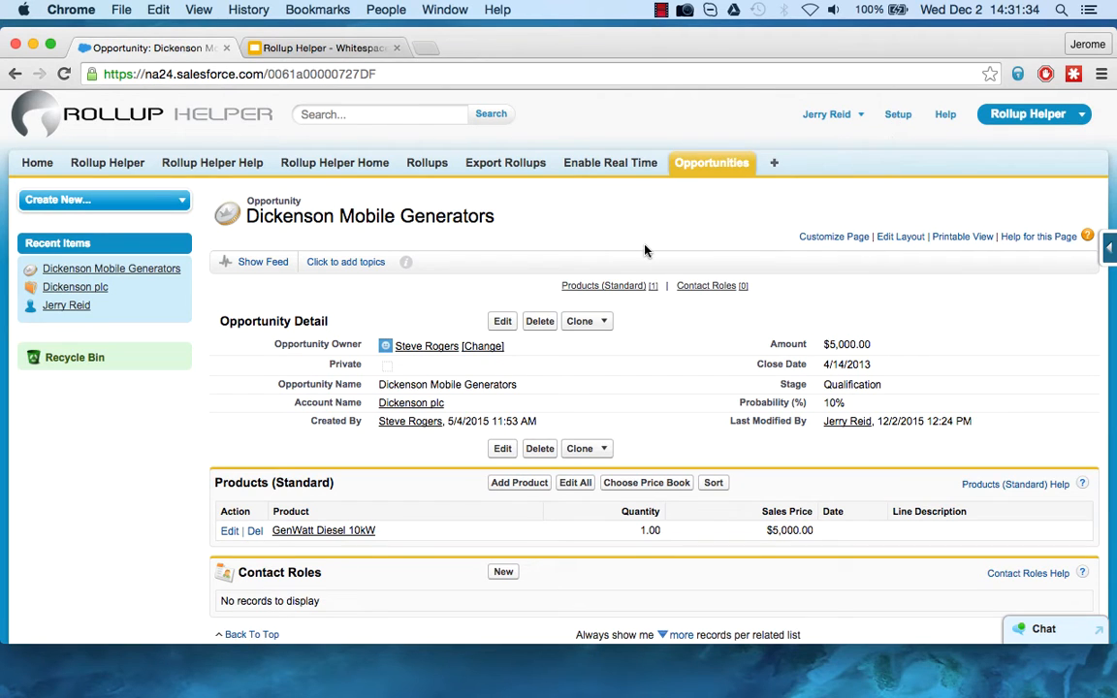
left_click(902, 119)
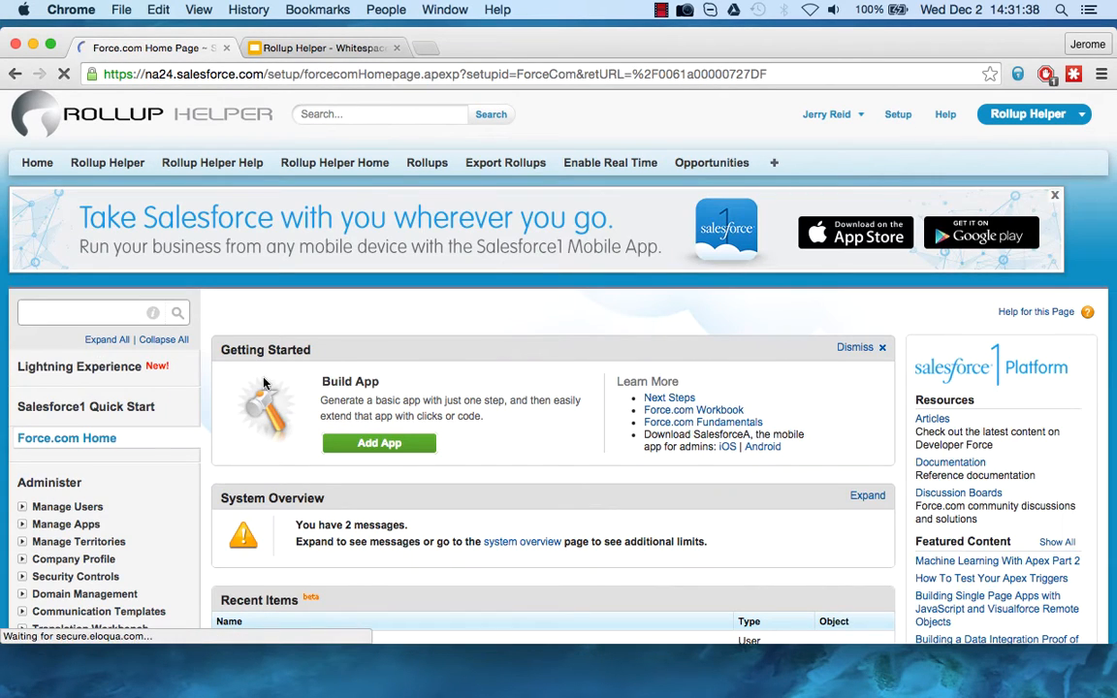
scroll(252, 340, "down", 4)
scroll(269, 327, "down", 3)
left_click(22, 478)
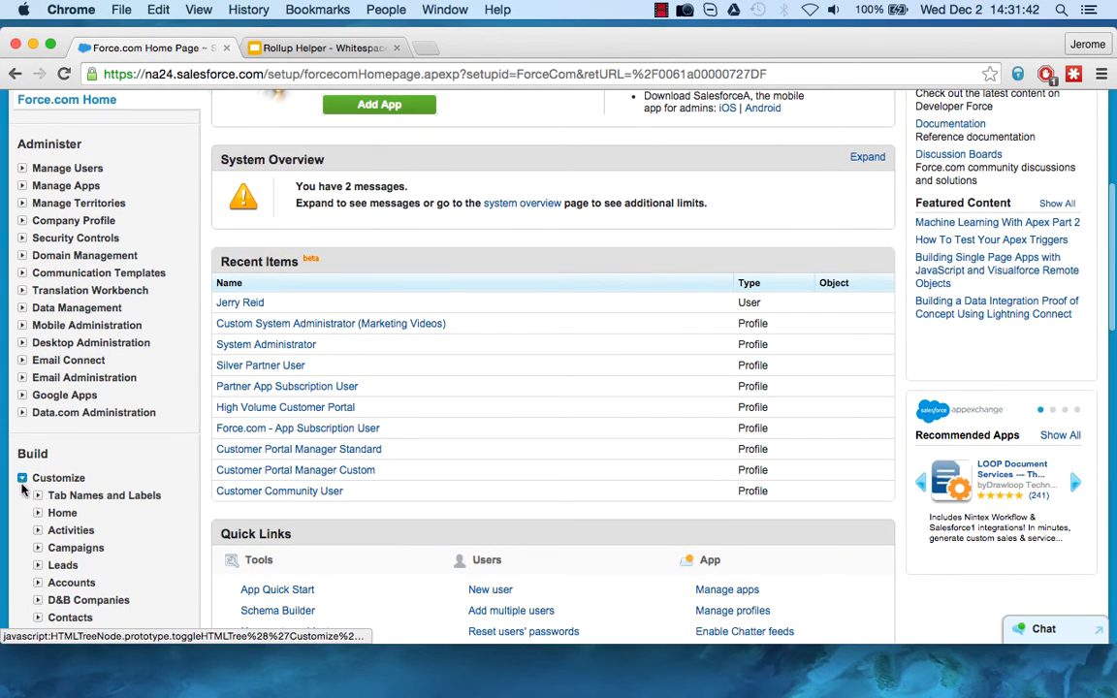
scroll(24, 495, "down", 1)
left_click(38, 525)
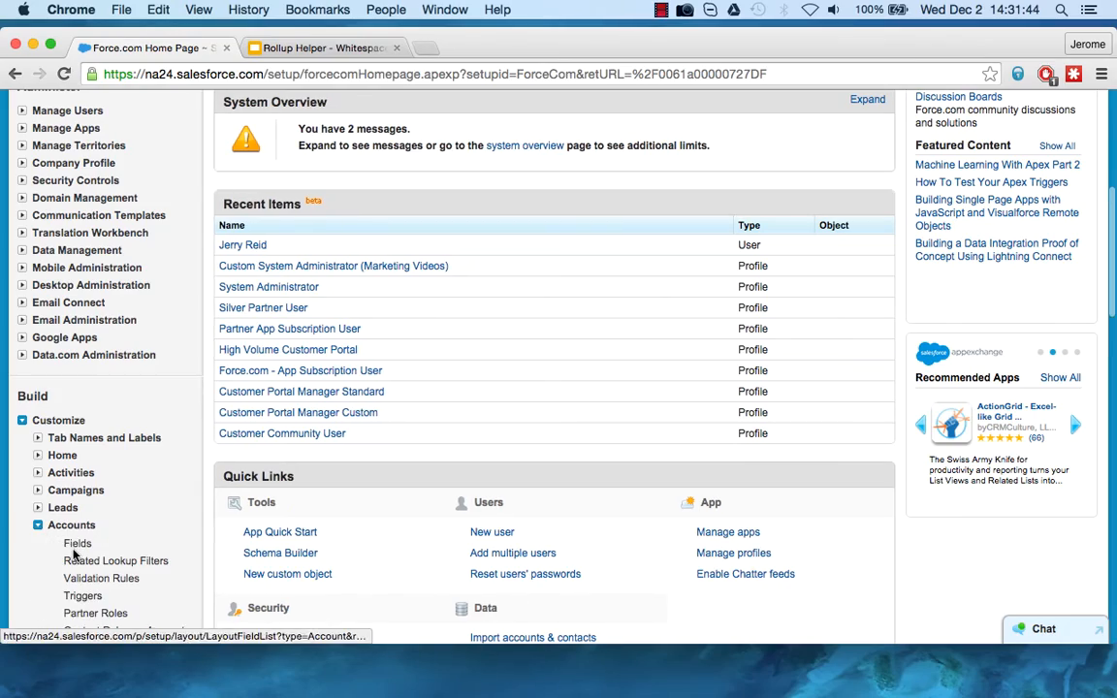
left_click(80, 544)
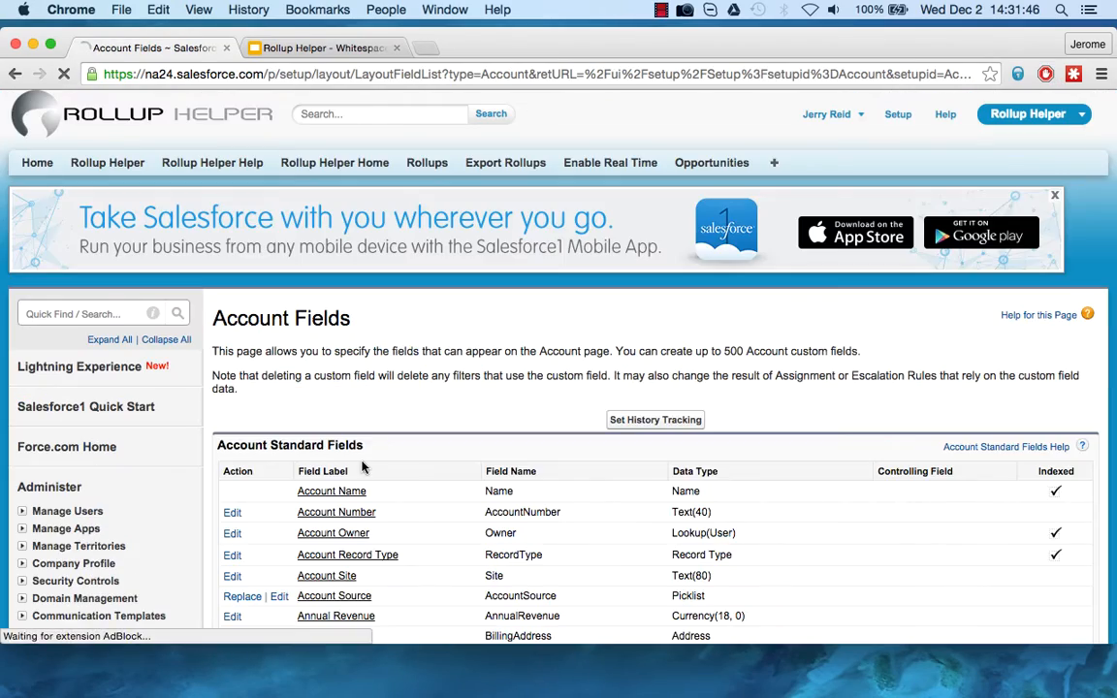
Start a new Account custom field with the Text Area data type.
scroll(363, 468, "down", 20)
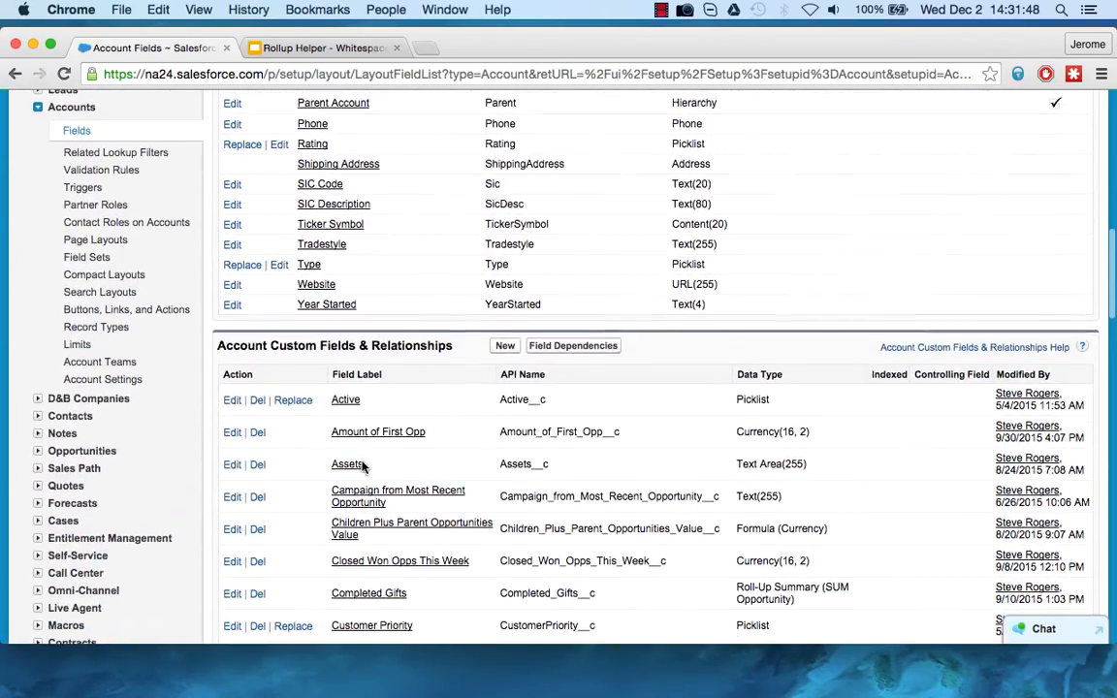
left_click(507, 347)
scroll(378, 470, "down", 3)
scroll(378, 472, "down", 10)
left_click(234, 549)
scroll(379, 556, "down", 4)
left_click(1031, 536)
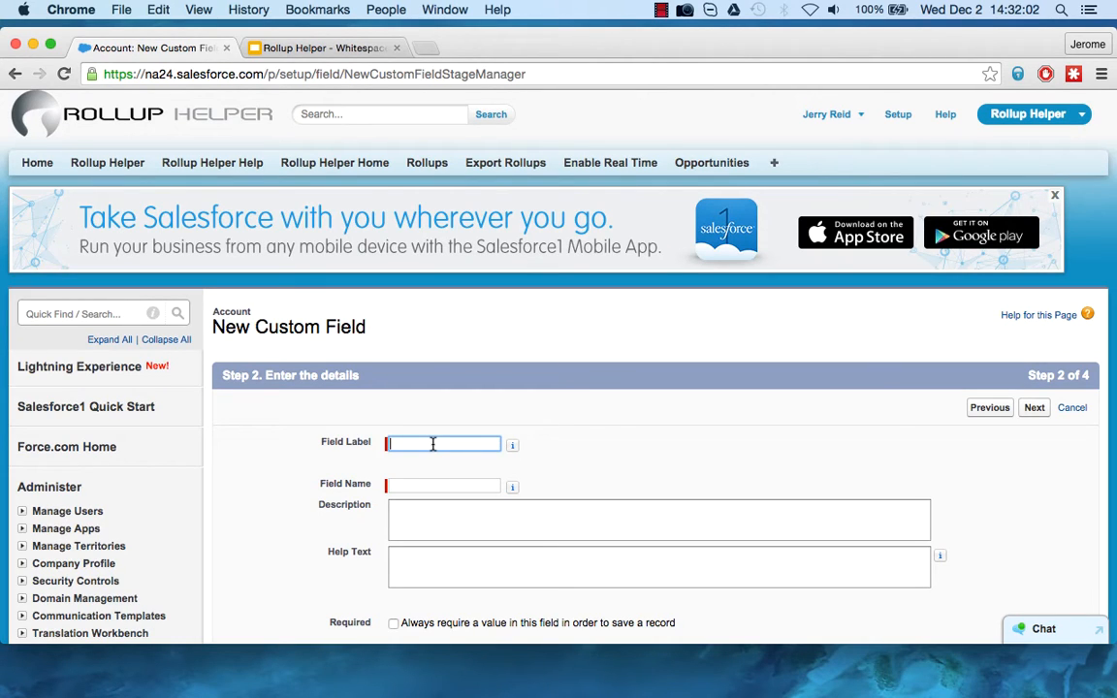
Label the new Account field Products Ordered with the field name Products_Ordered, and continue to field-level security.
type("Products Ordersed")
key("Tab")
scroll(523, 543, "down", 2)
scroll(521, 548, "down", 2)
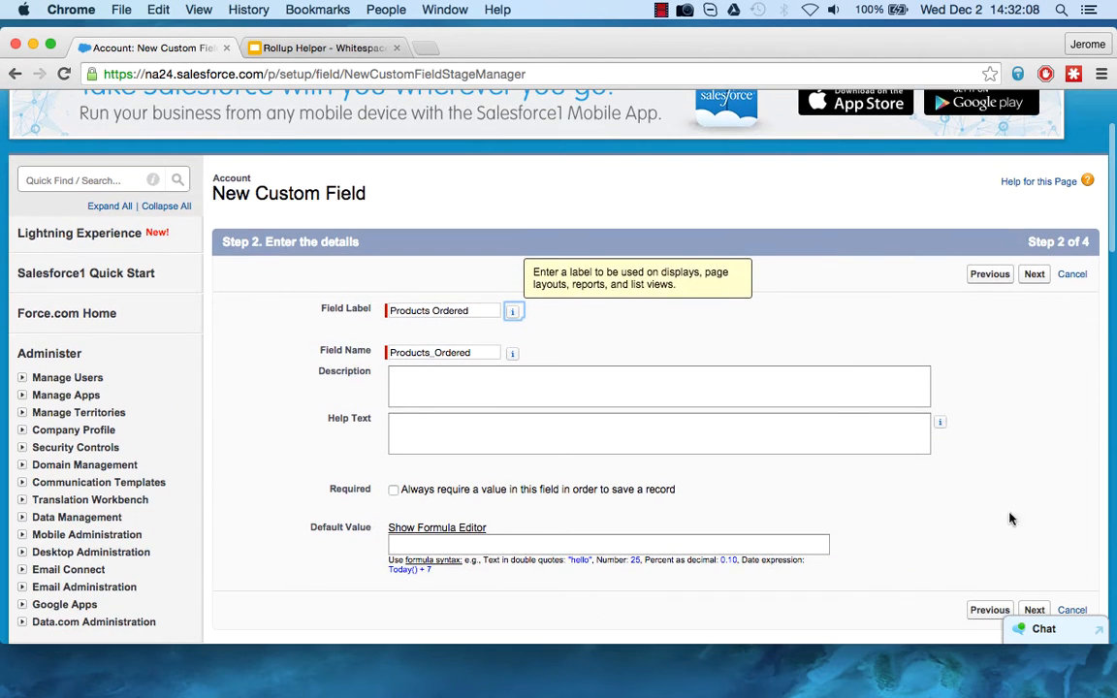
left_click(1035, 609)
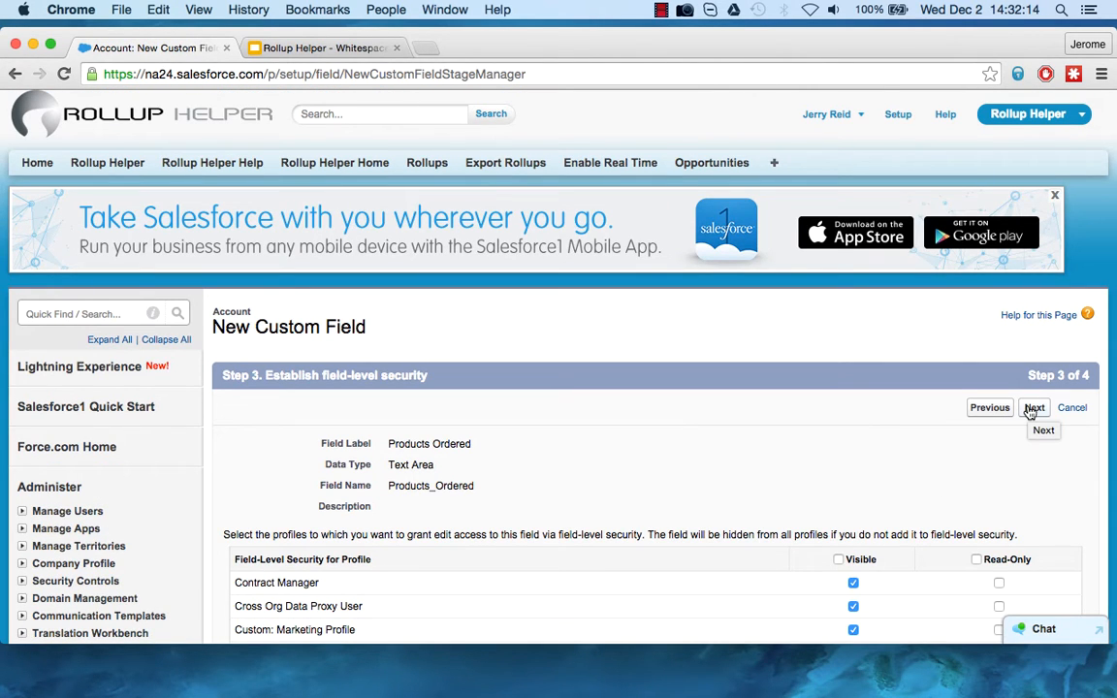
Accept the default field-level security, add the Account field only to the Customer Advocacy Demo Account Layout, and save it.
left_click(1034, 408)
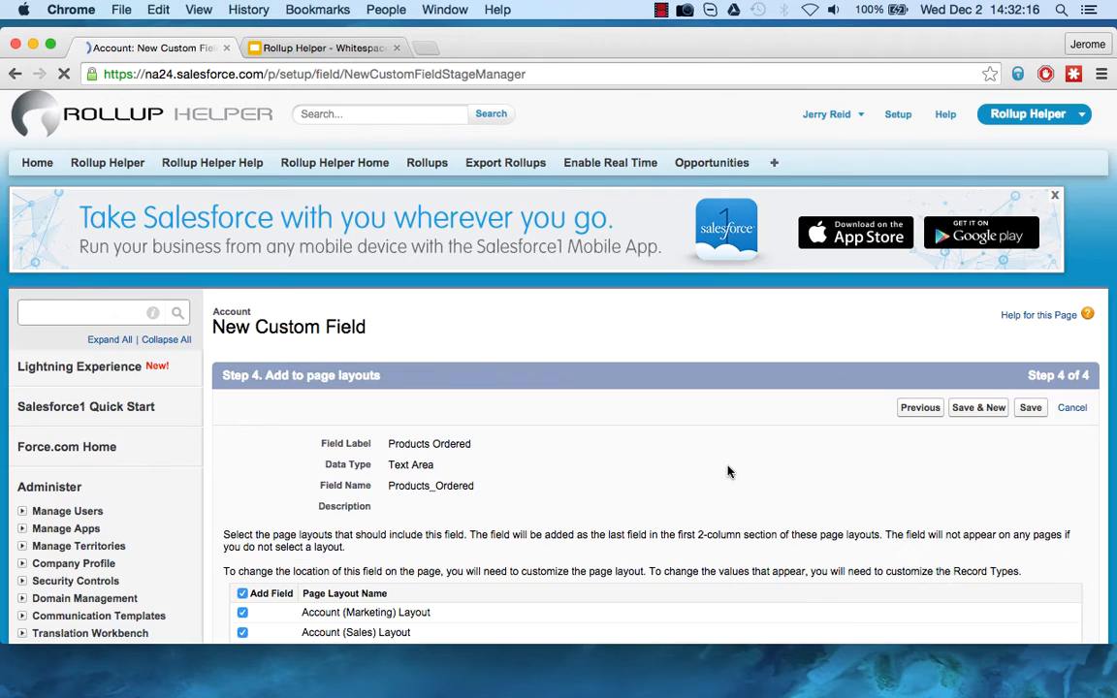
scroll(729, 472, "down", 5)
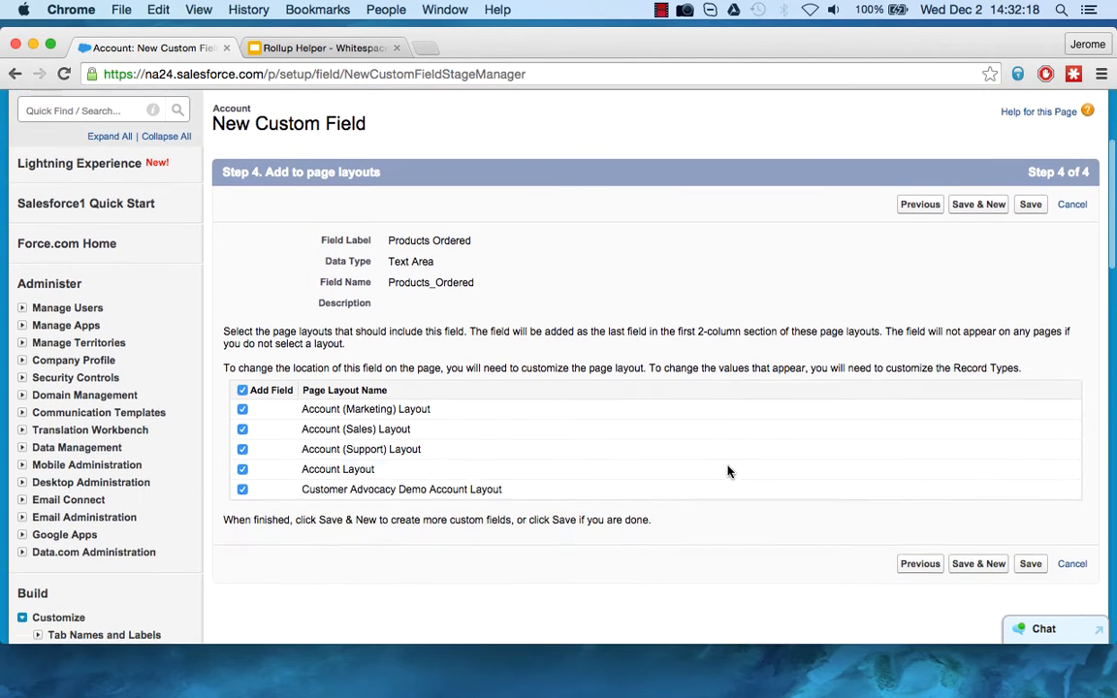
left_click(243, 384)
left_click(242, 482)
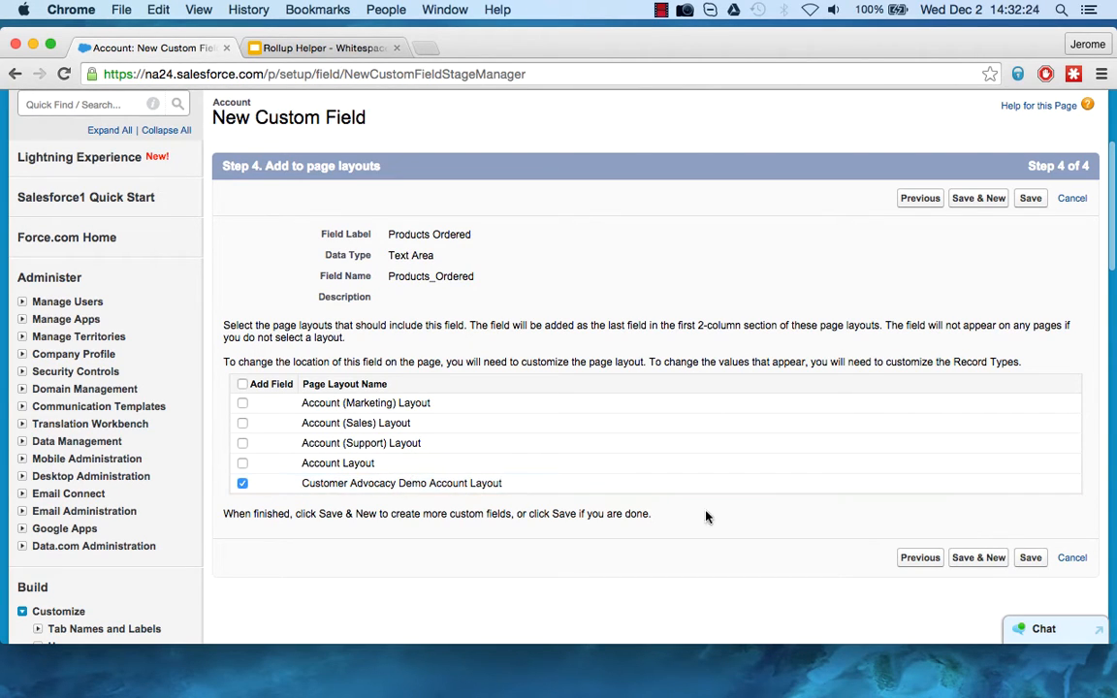
left_click(1030, 559)
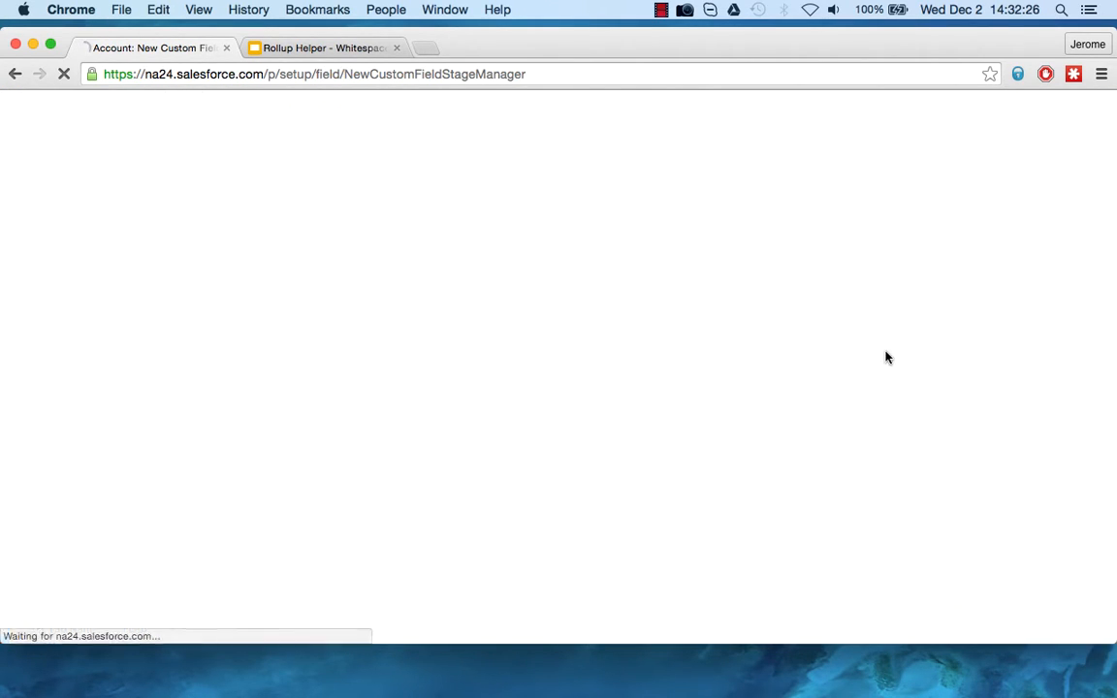
Open the setup page listing the Opportunity object's fields.
scroll(725, 494, "down", 5)
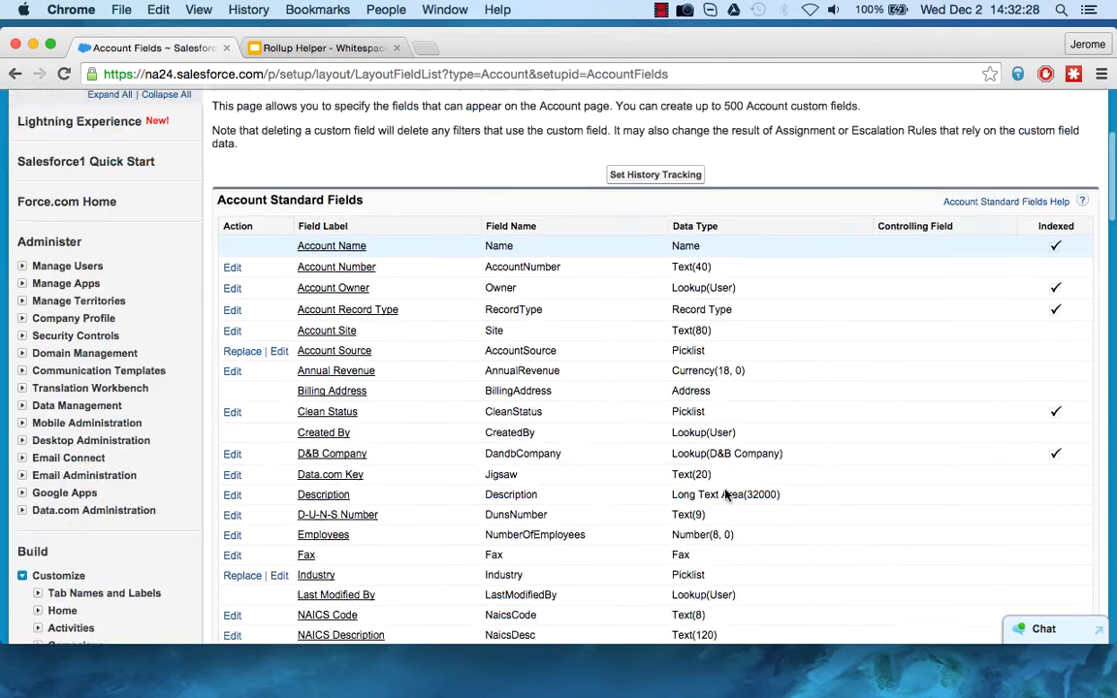
scroll(67, 553, "down", 3)
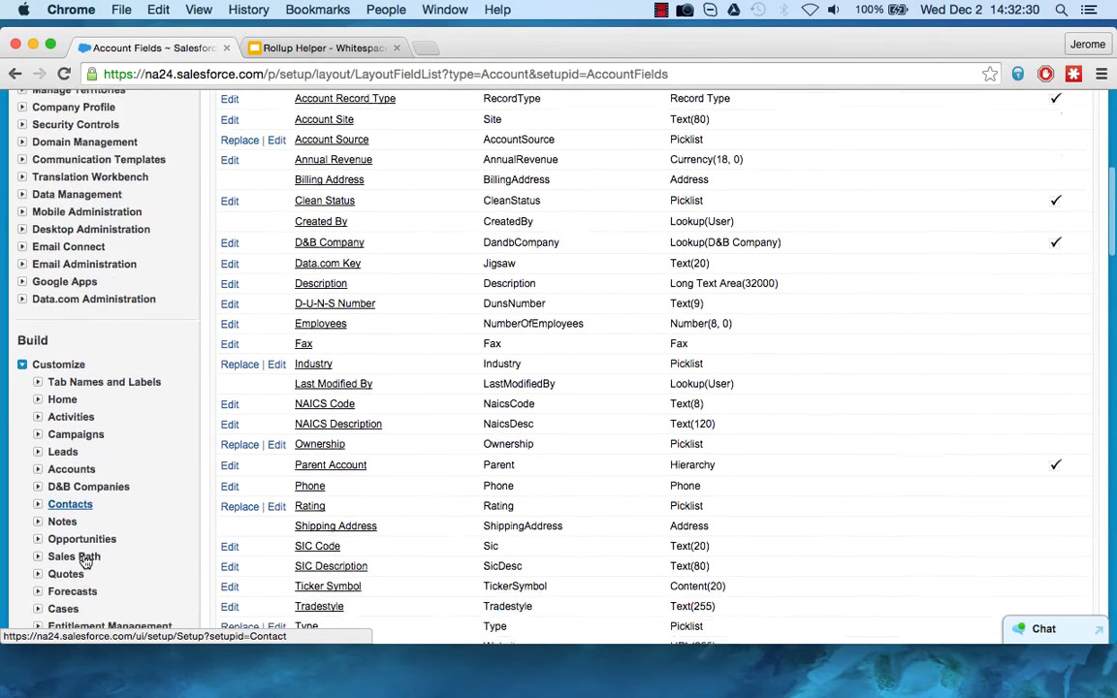
left_click(38, 439)
left_click(70, 459)
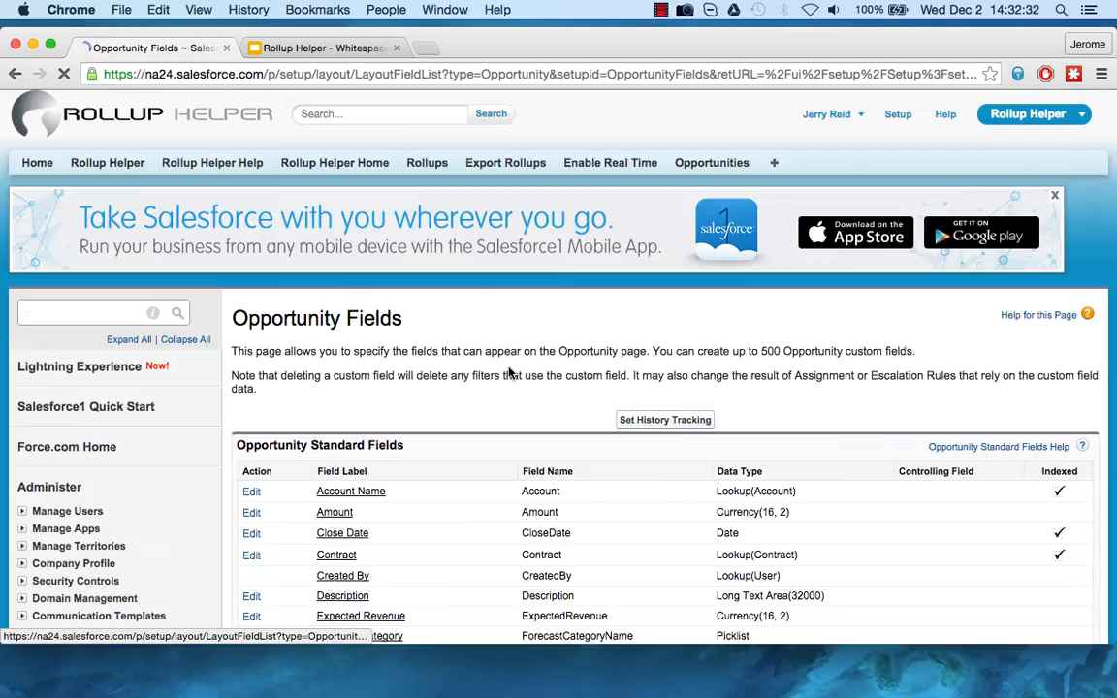
Start a new Opportunity custom field with the Text Area data type.
scroll(458, 329, "down", 5)
left_click(518, 493)
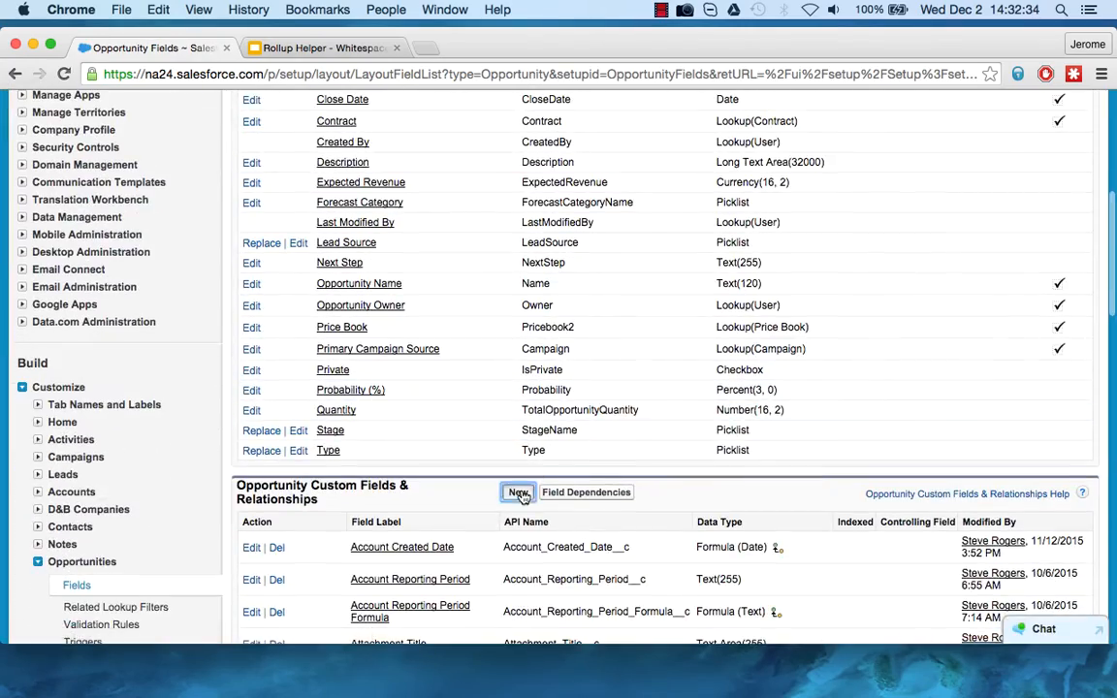
scroll(312, 511, "down", 2)
scroll(312, 512, "down", 10)
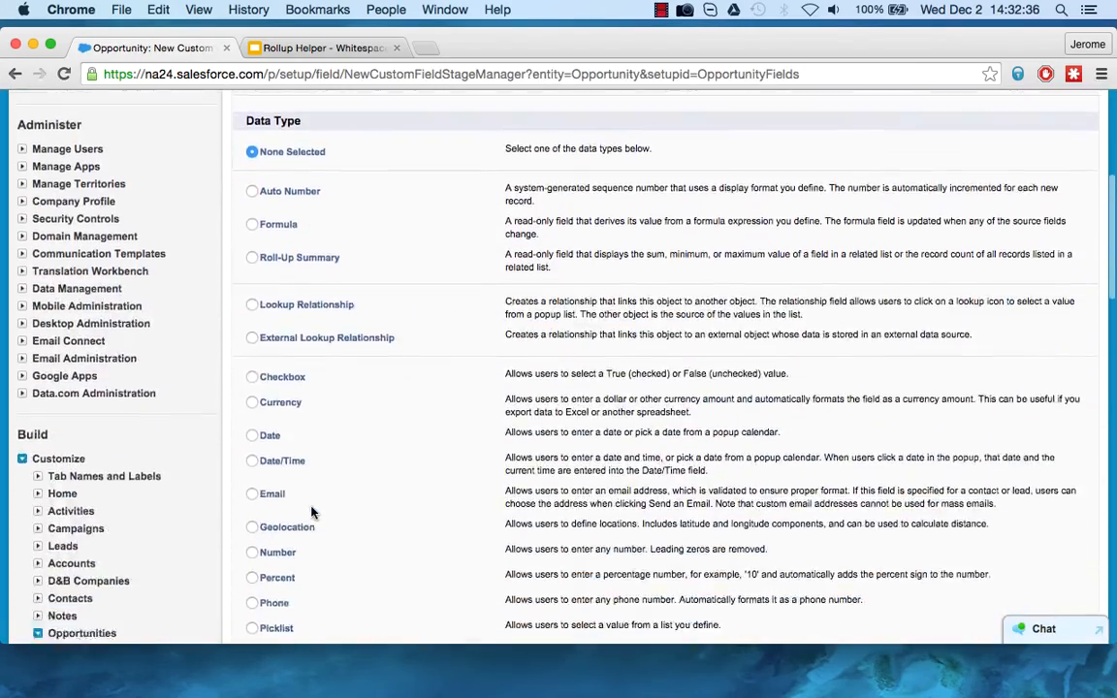
left_click(298, 406)
left_click(1033, 551)
Label the new Opportunity field Products Ordered with the field name Products_Ordered, and continue to field-level security.
left_click(429, 441)
type("Produc")
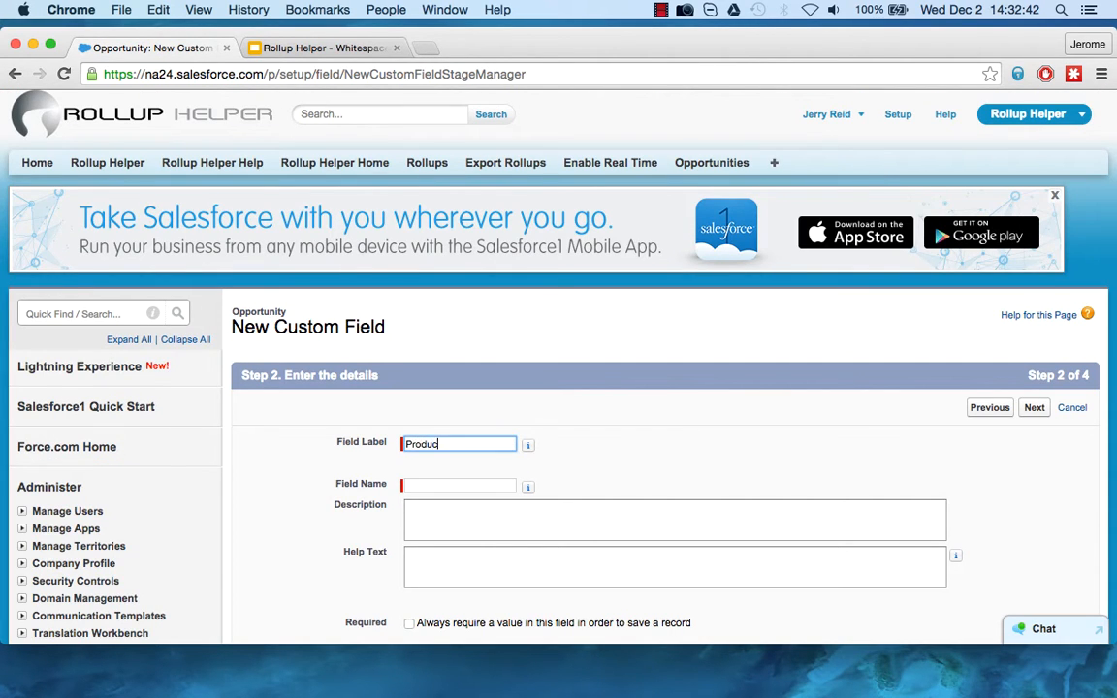
type("ts Ordered")
key("Tab")
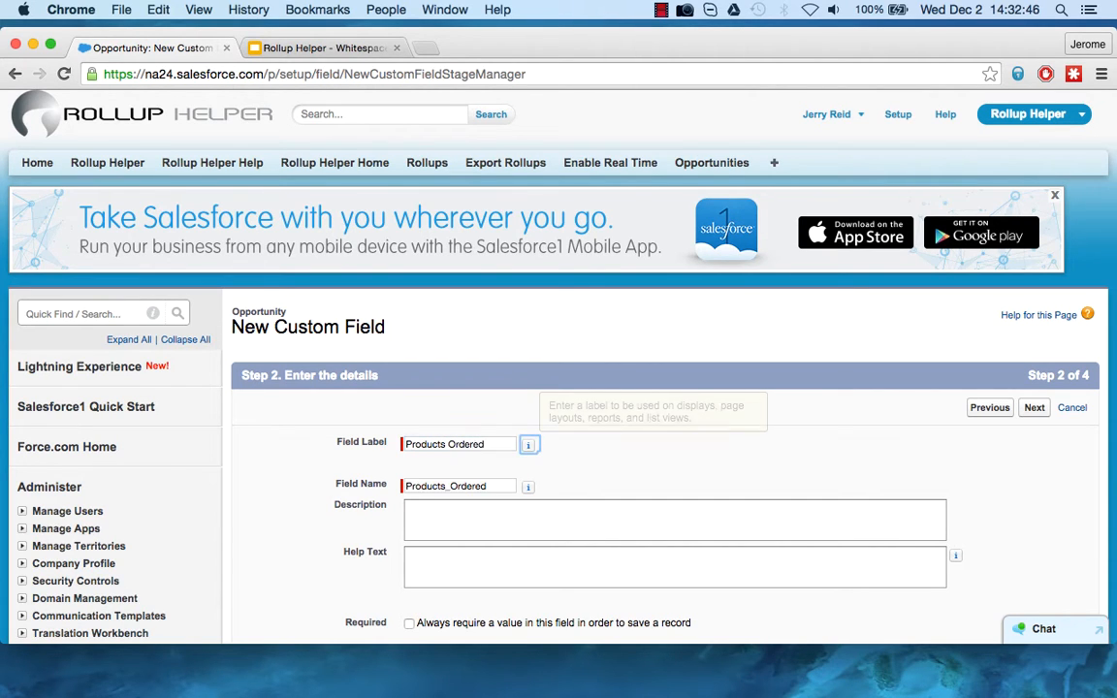
scroll(882, 476, "down", 3)
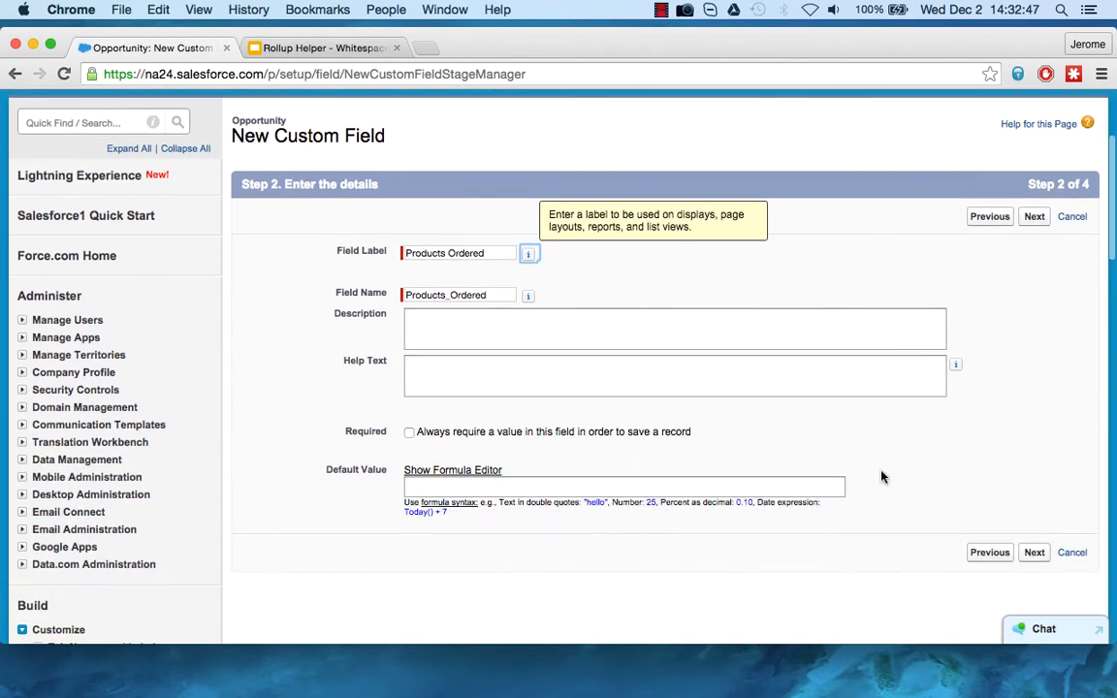
left_click(1035, 554)
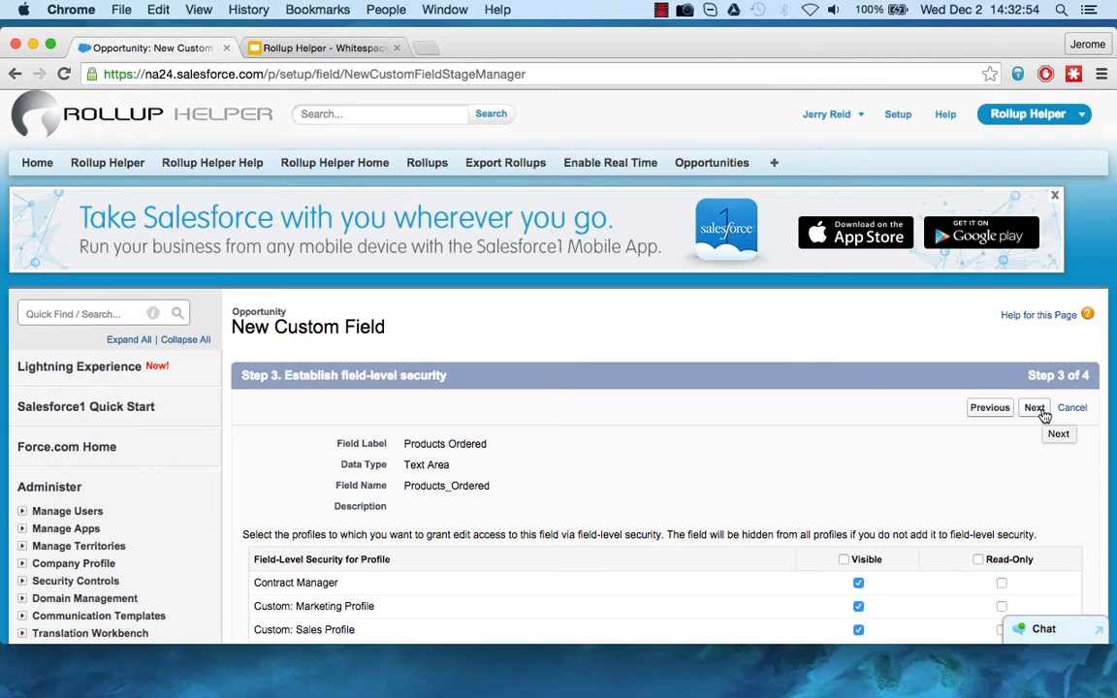
Accept the default field-level security, add the Opportunity field only to the Customer Advocacy Demo Layout, and save it.
left_click(1034, 417)
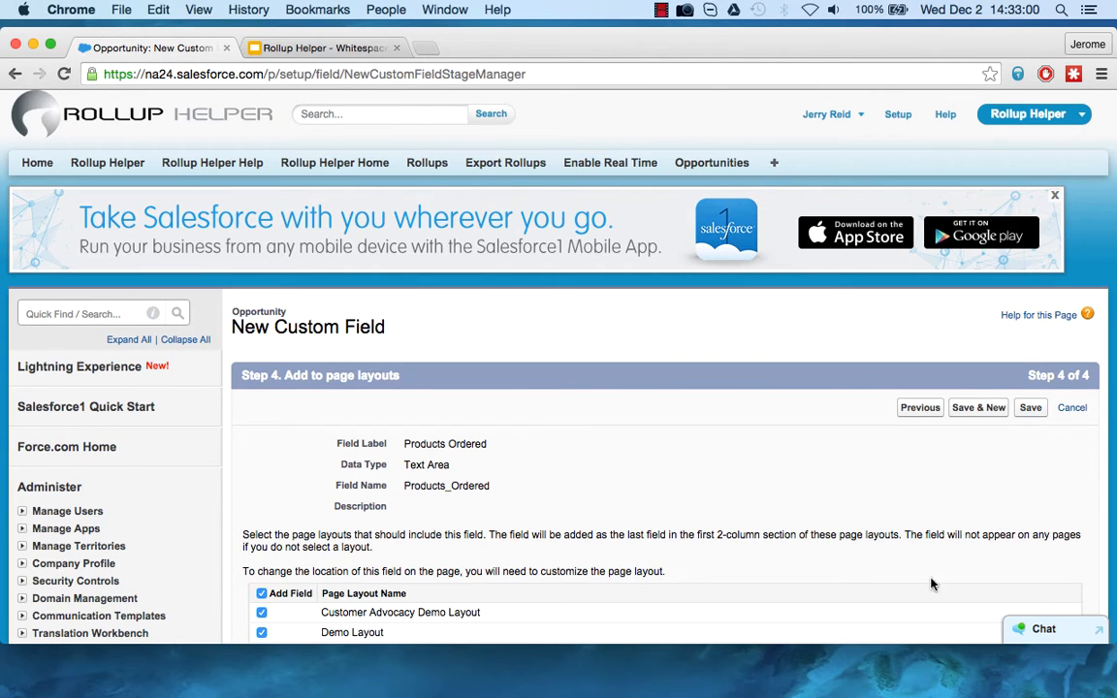
scroll(654, 583, "down", 4)
left_click(261, 392)
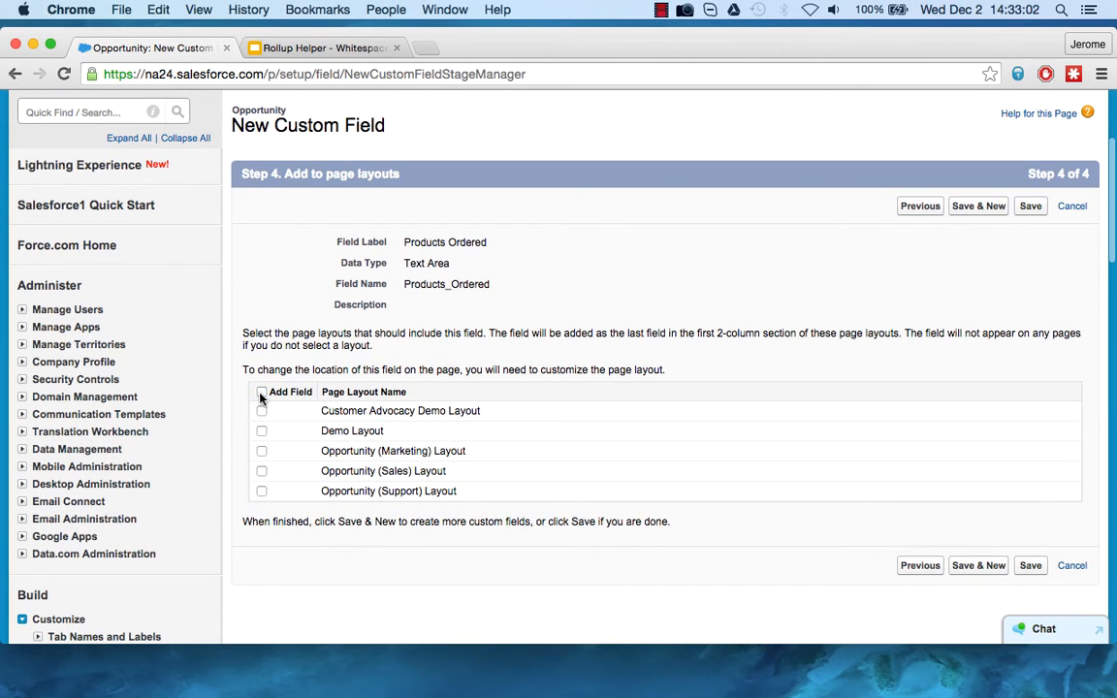
left_click(261, 411)
left_click(1029, 567)
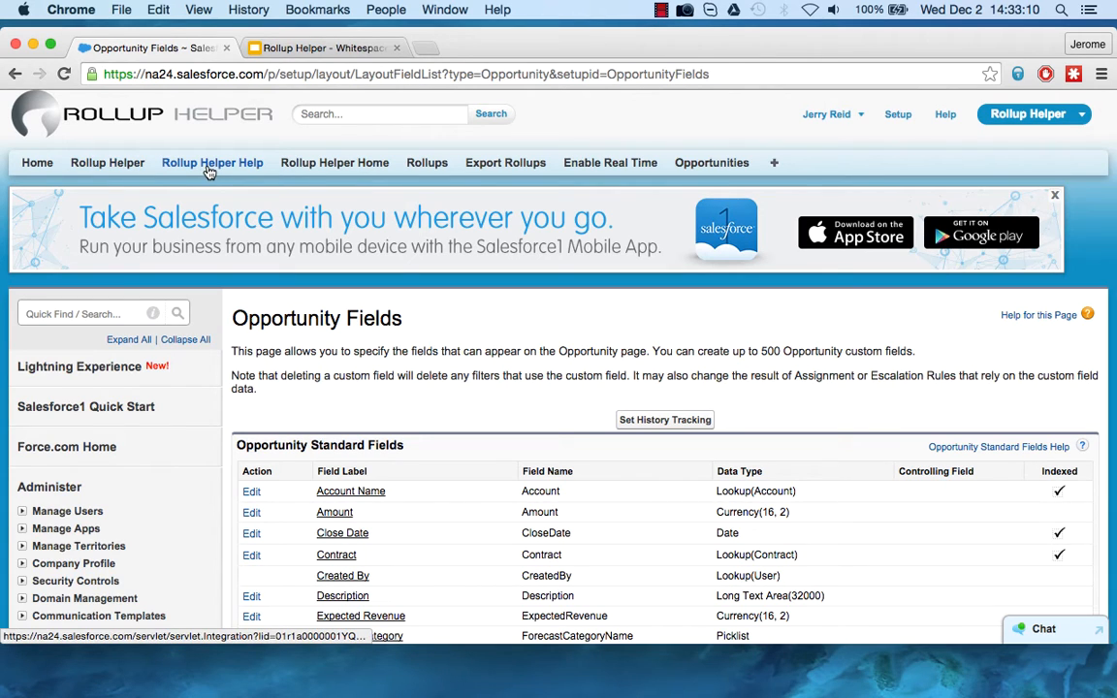
Create a new rollup in Rollup Helper with Opportunity as the destination object.
left_click(302, 166)
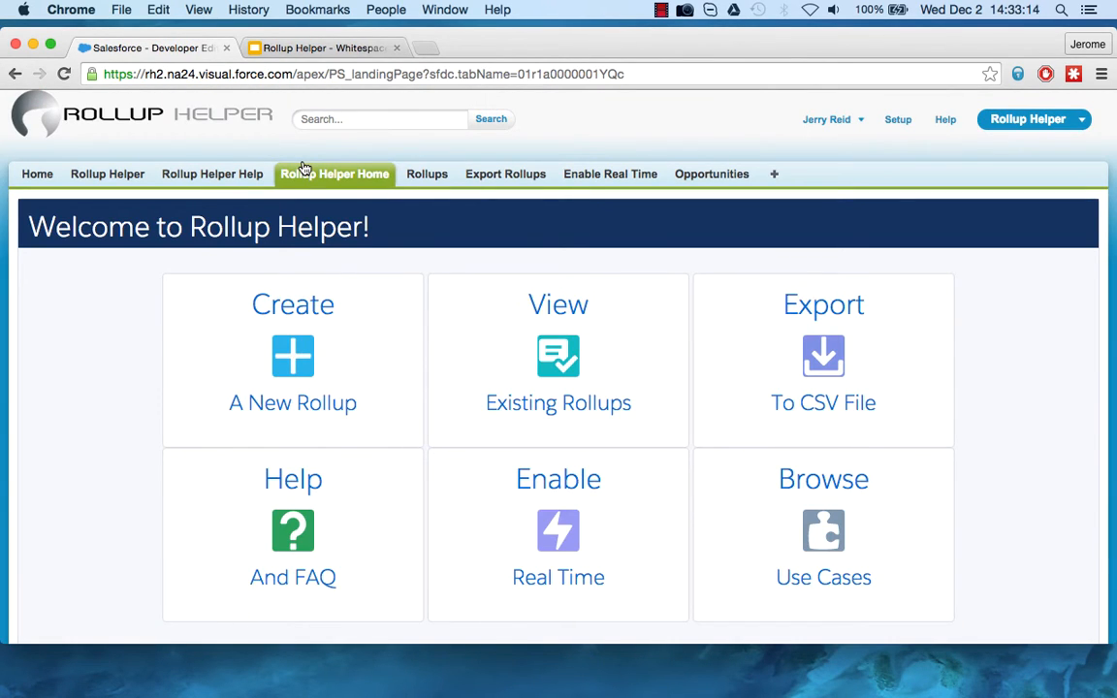
left_click(294, 358)
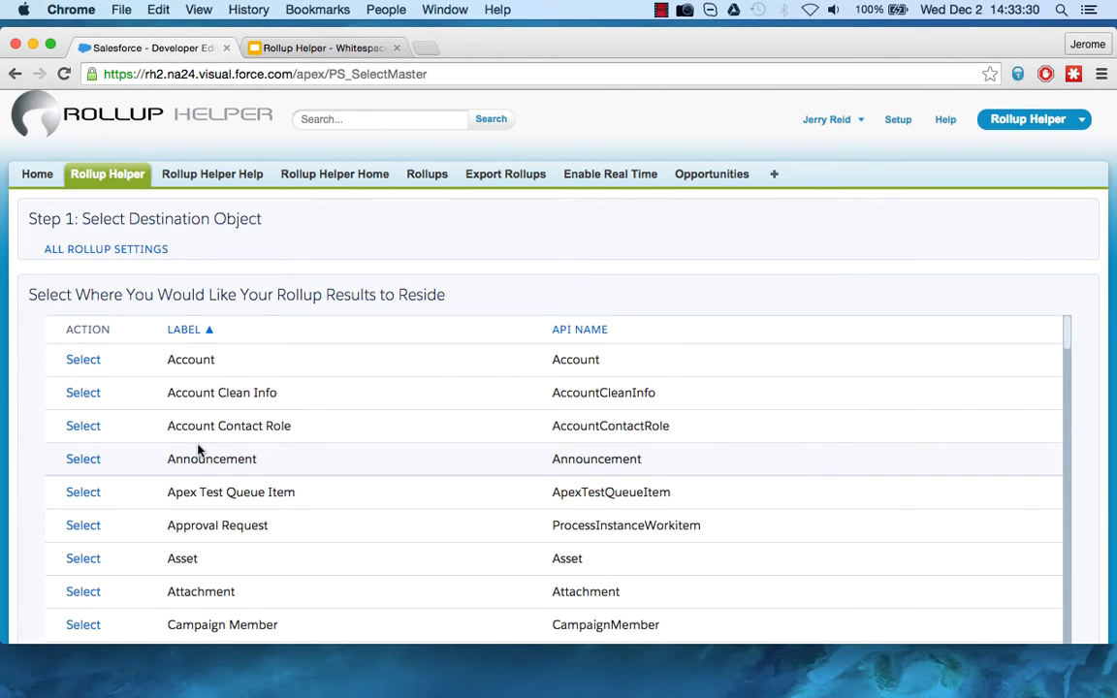
scroll(198, 449, "down", 10)
scroll(197, 449, "down", 15)
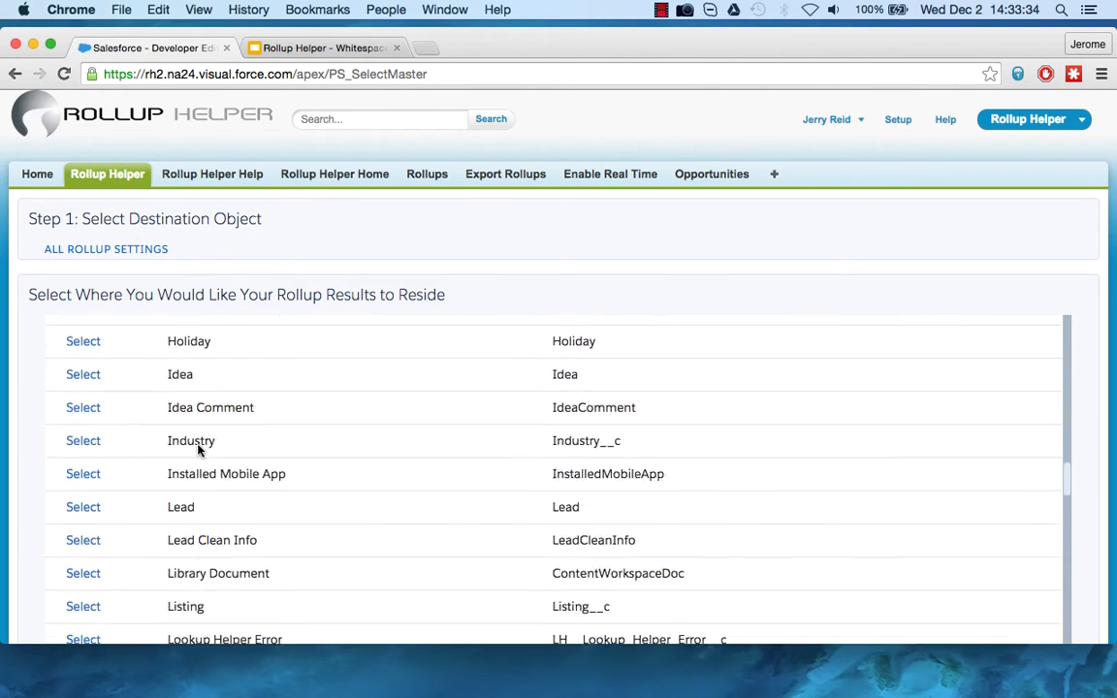
left_click(87, 397)
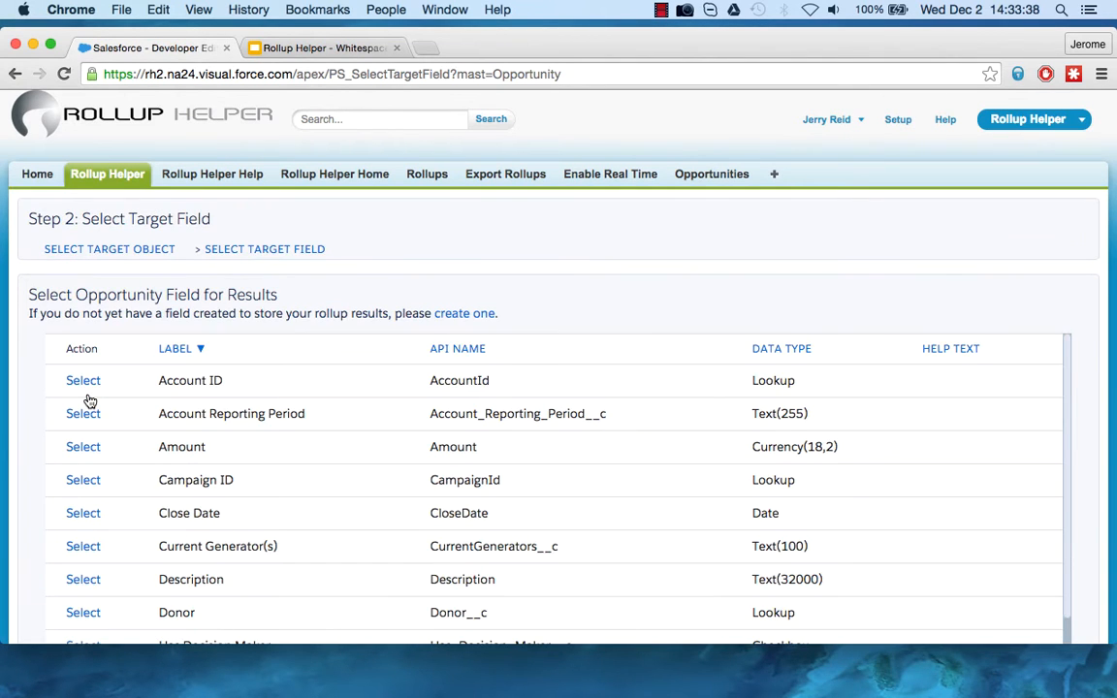
Choose the Opportunity's Products Ordered field as the rollup's target field.
scroll(89, 400, "down", 8)
scroll(89, 401, "down", 6)
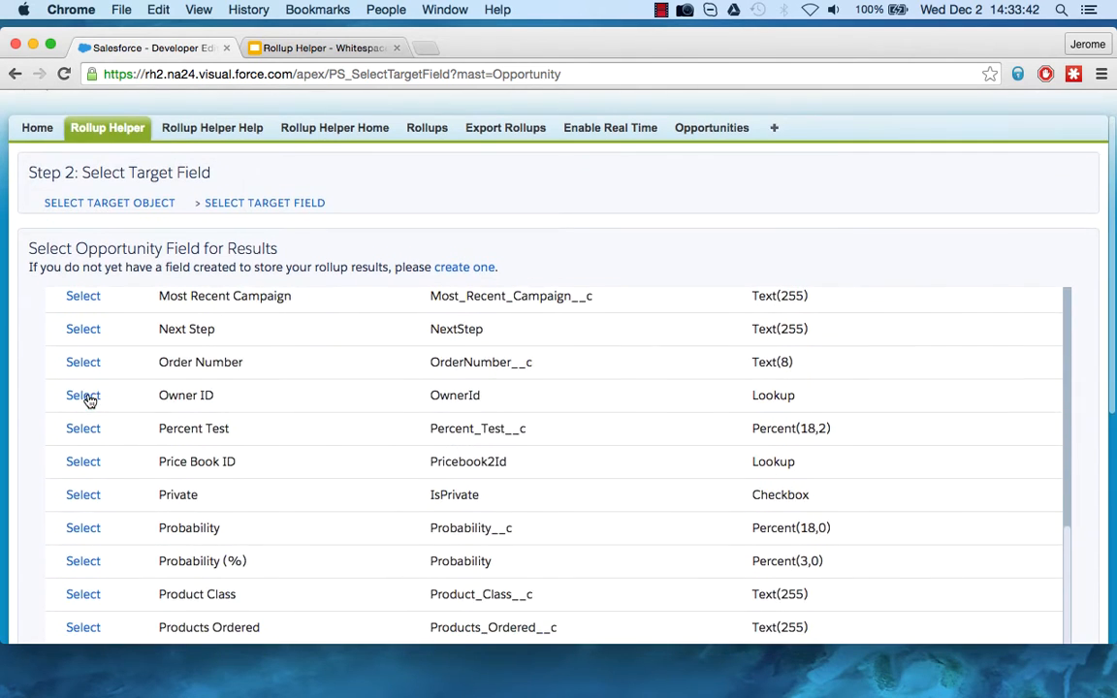
left_click(83, 437)
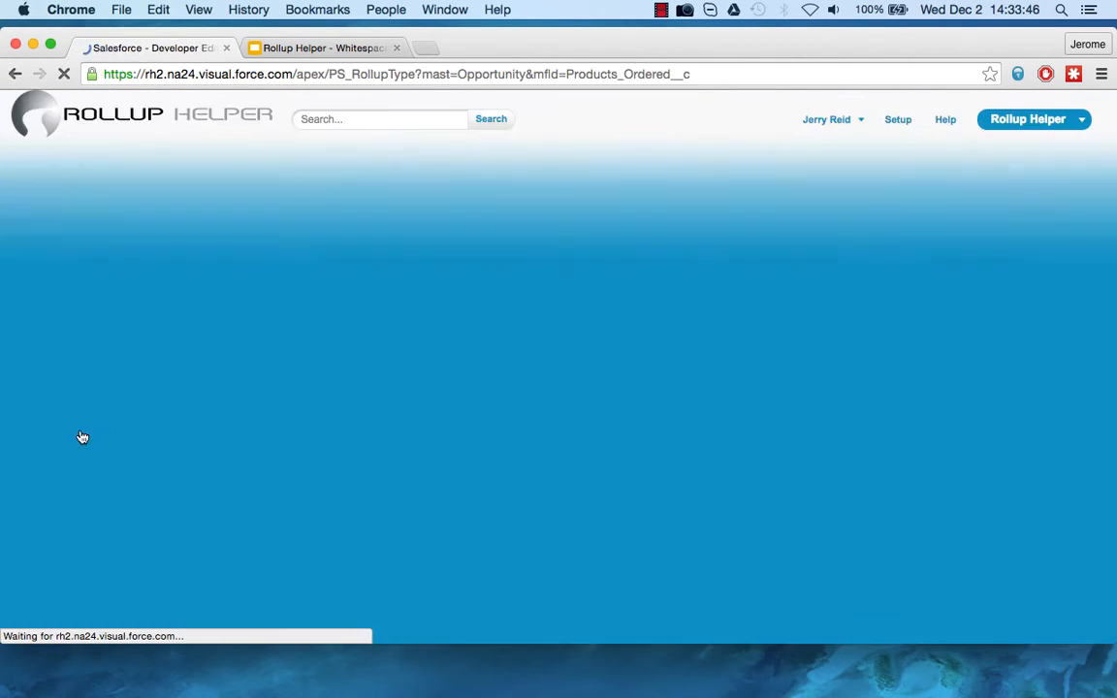
Choose Opportunity Product as the child object supplying the rollup's source data.
scroll(96, 359, "down", 5)
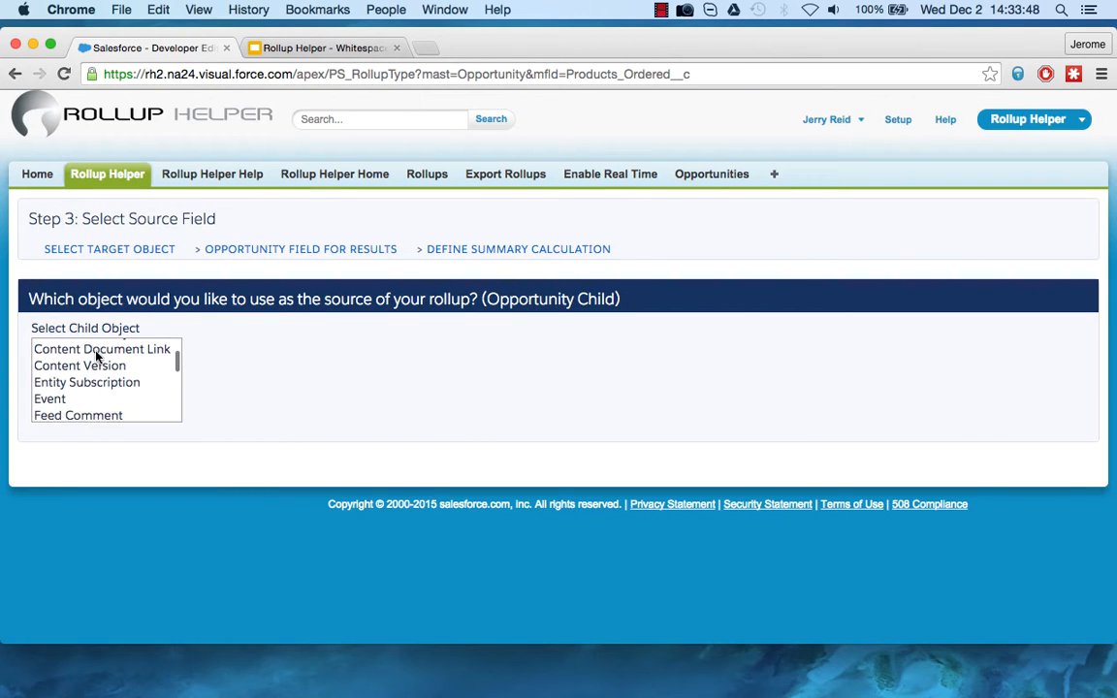
scroll(96, 359, "down", 8)
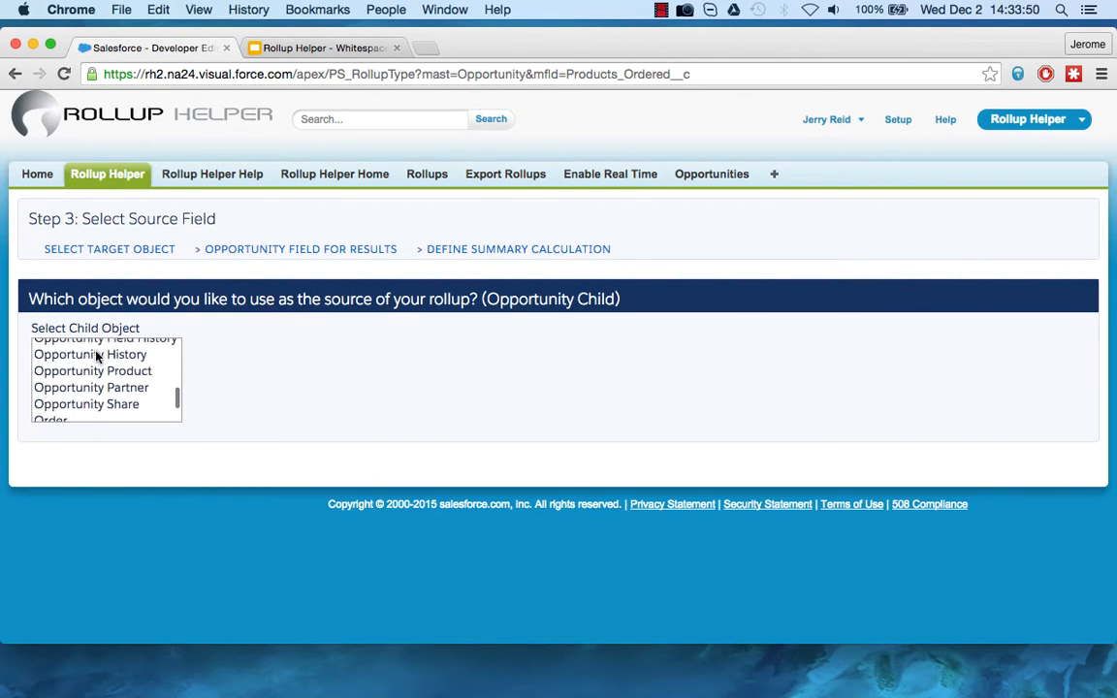
left_click(95, 361)
Use the Product Name field, reached through Opportunity Product's Product ID, as the rollup's source field.
scroll(326, 449, "down", 5)
scroll(125, 325, "down", 5)
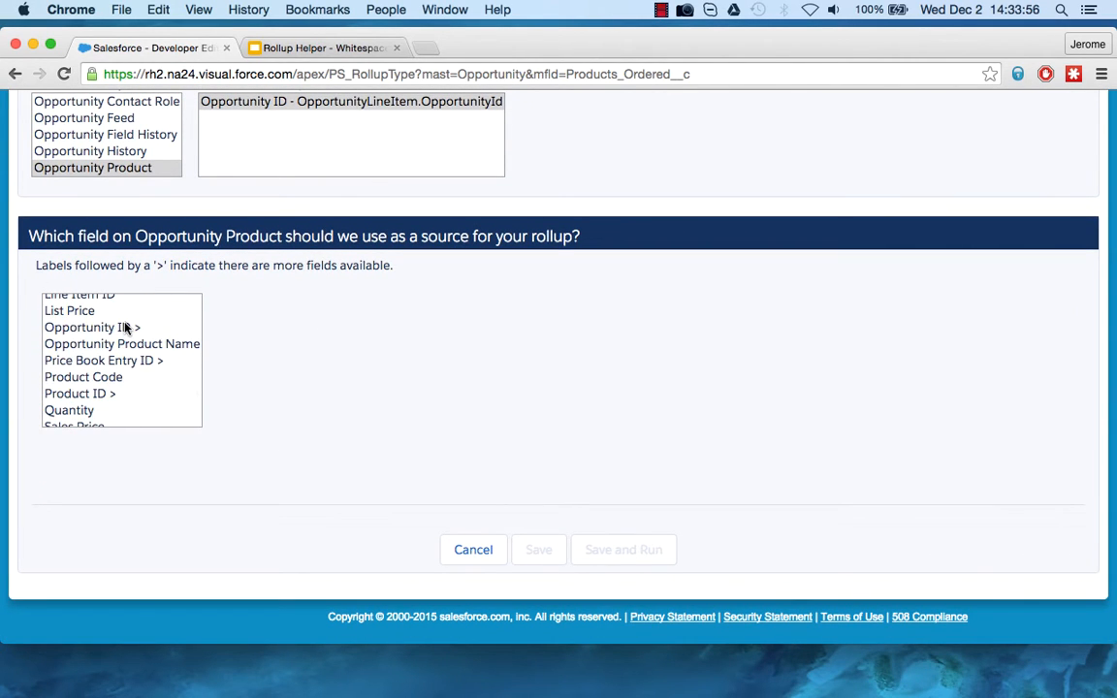
scroll(125, 328, "down", 3)
scroll(124, 328, "up", 1)
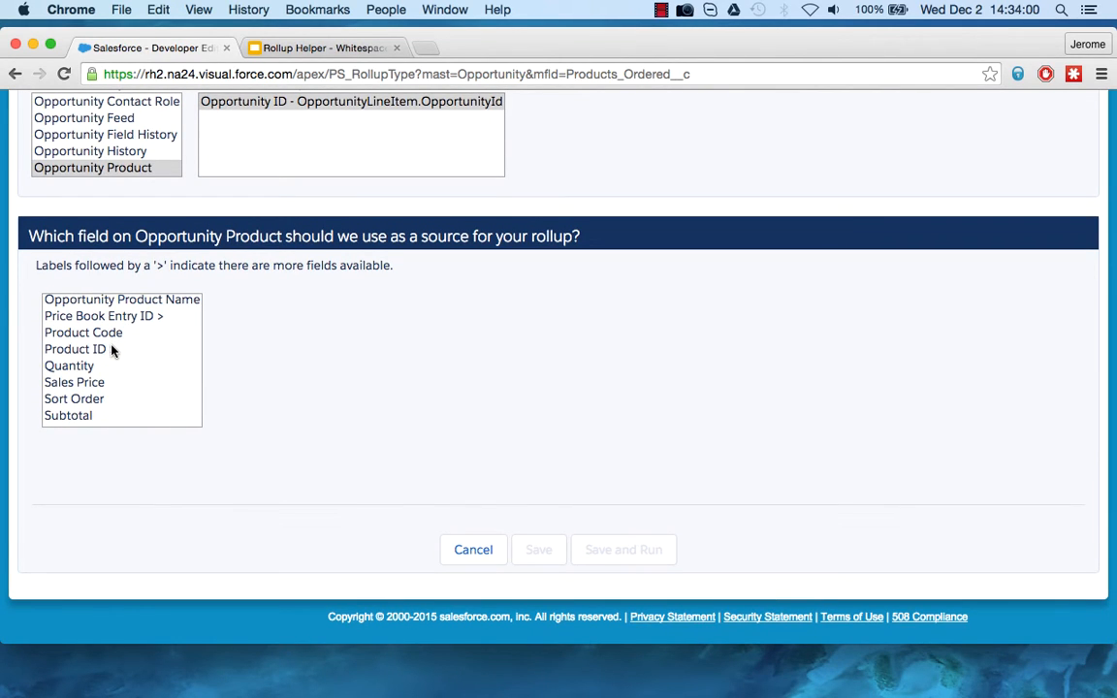
left_click(112, 350)
scroll(284, 351, "down", 1)
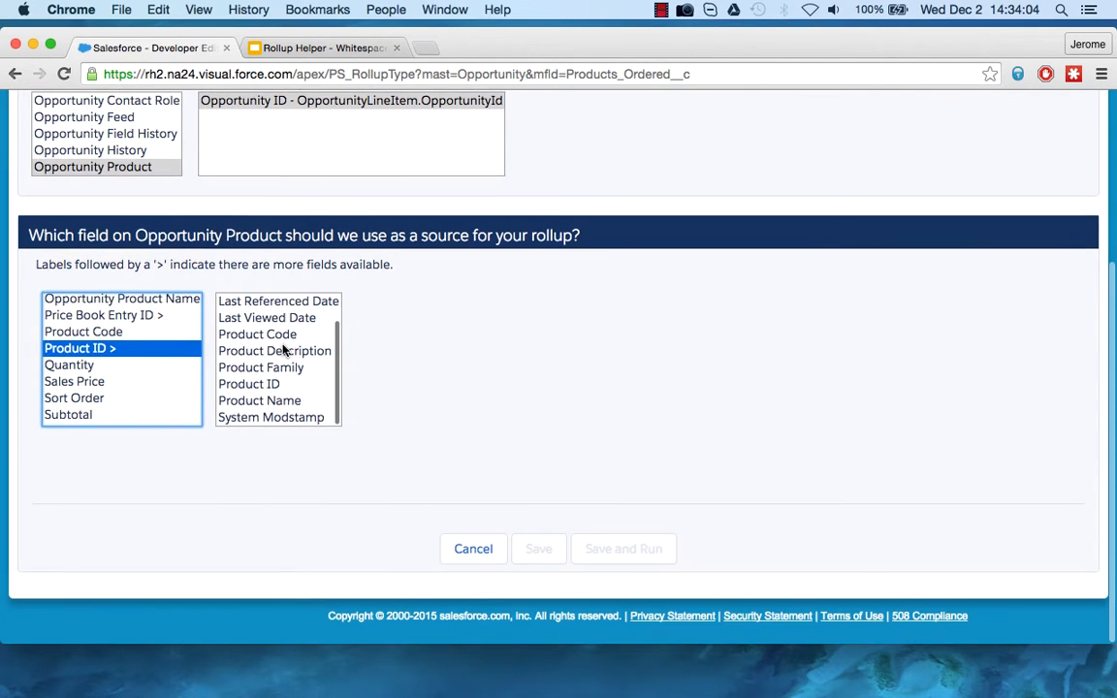
left_click(281, 402)
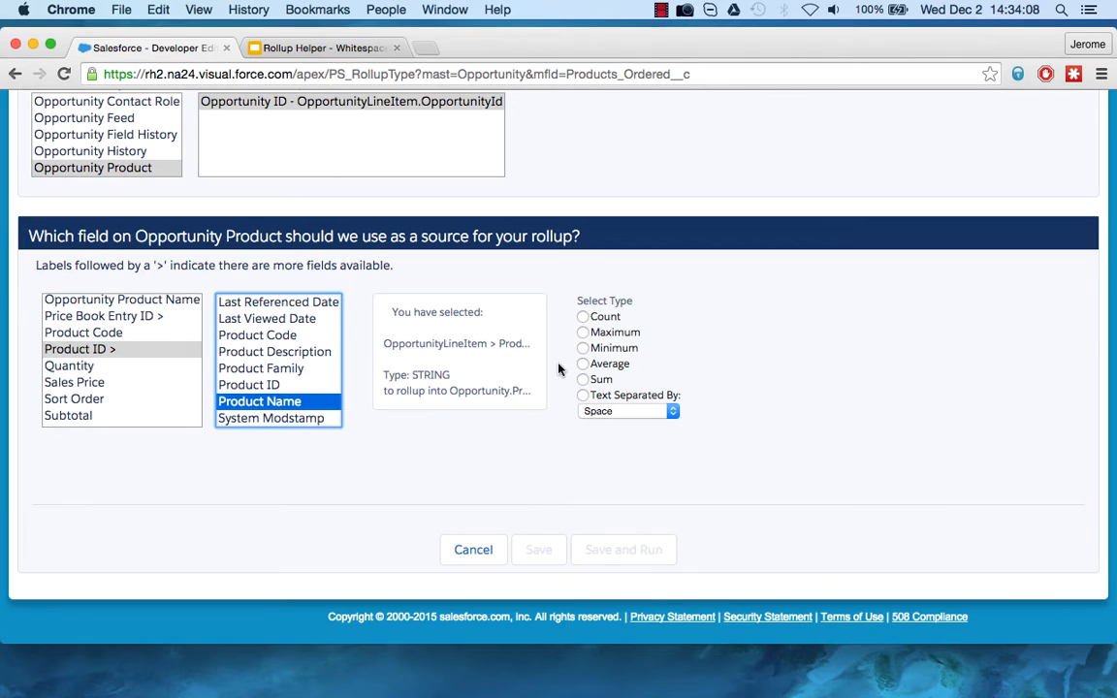
Set the product name rollup's type to text separated by a comma.
left_click(583, 395)
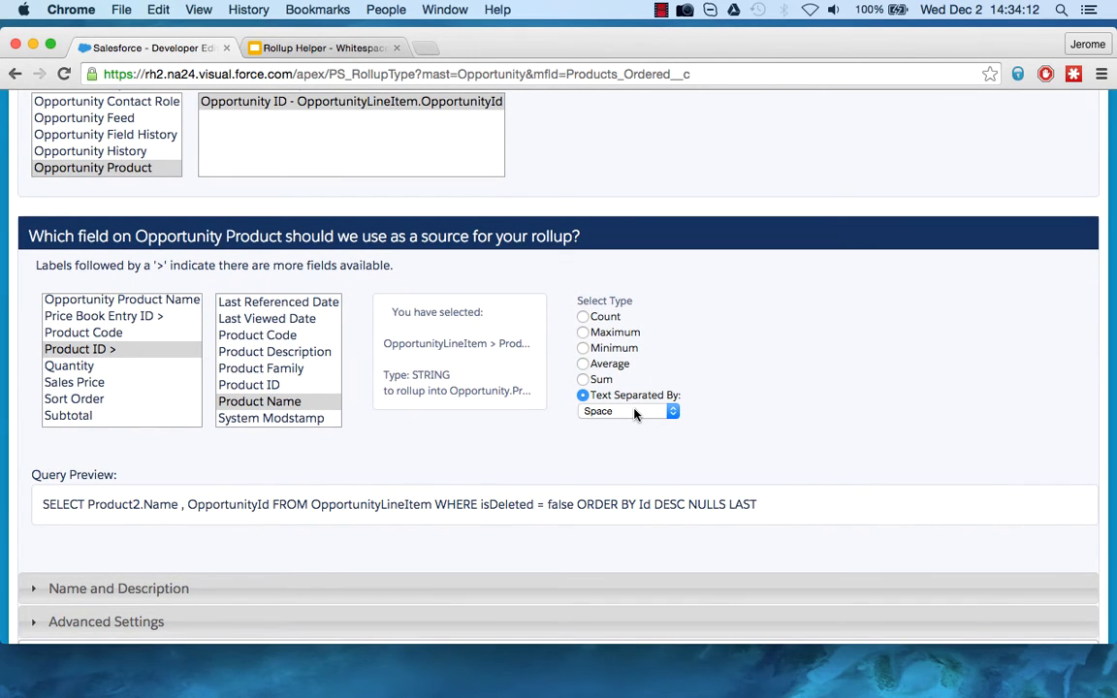
left_click(635, 412)
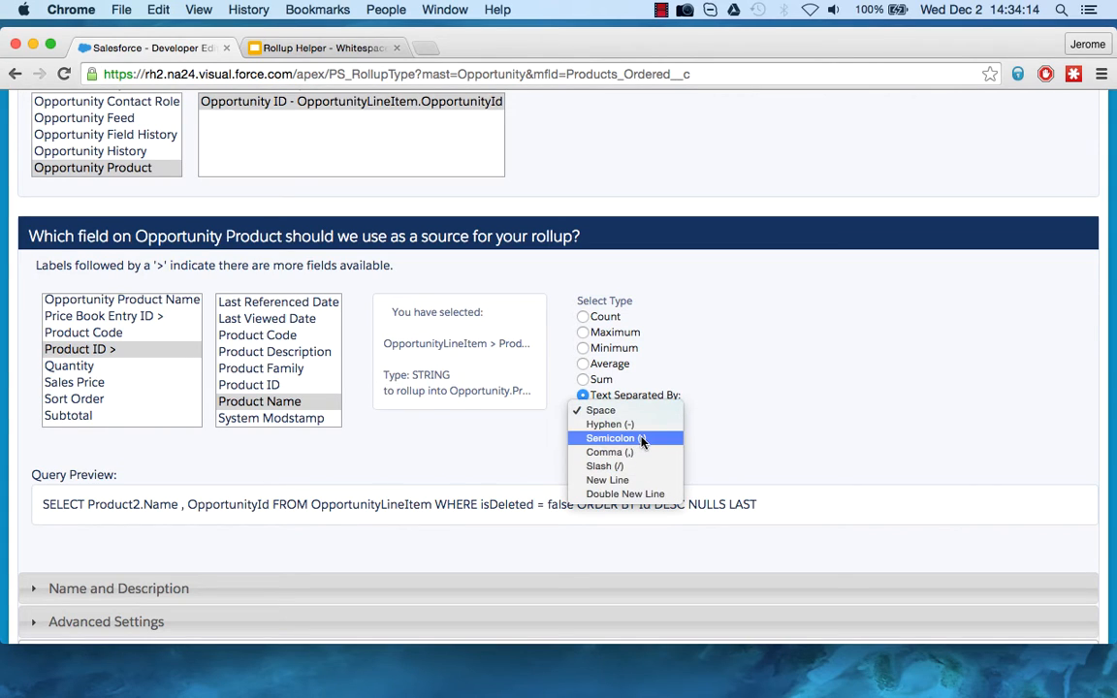
left_click(641, 453)
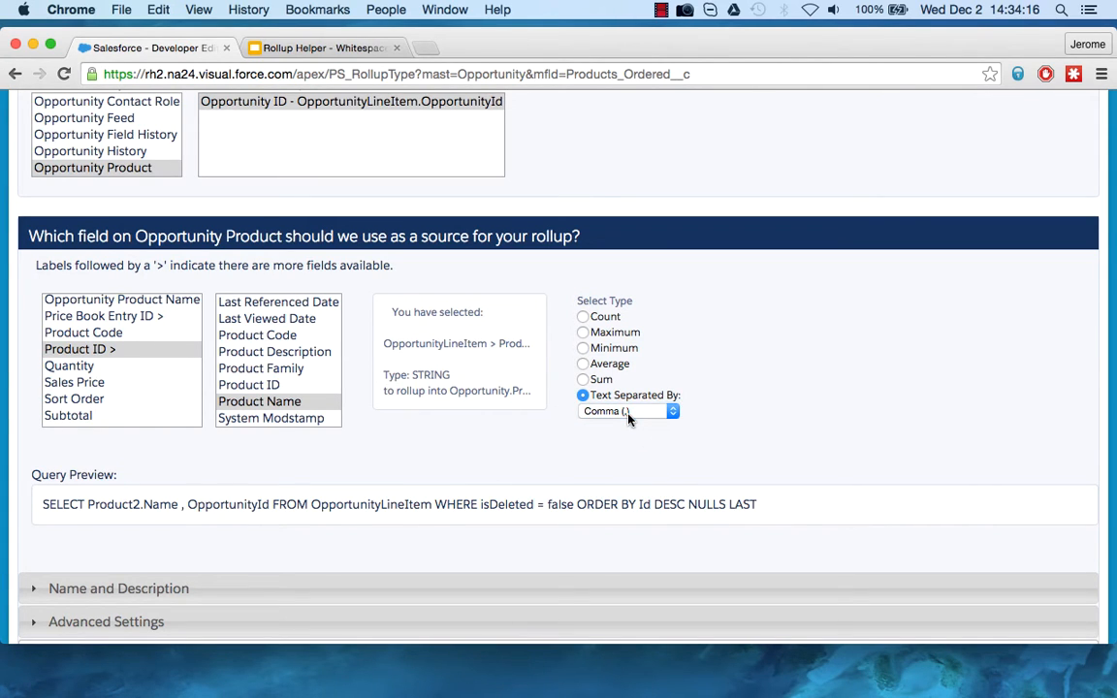
left_click(627, 412)
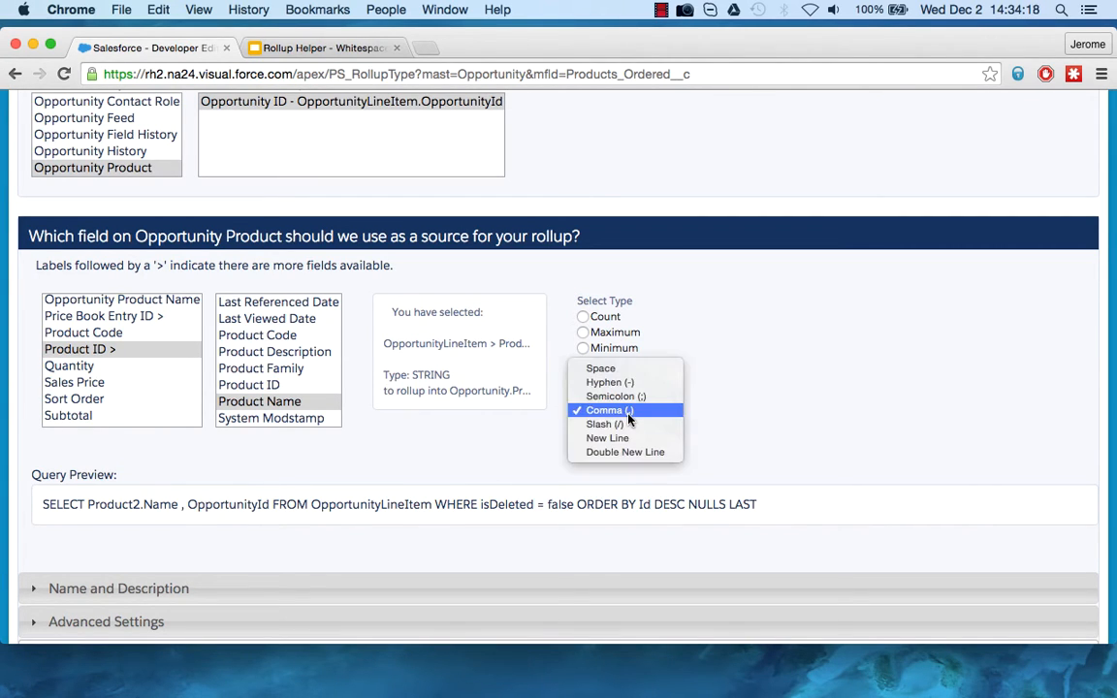
left_click(638, 413)
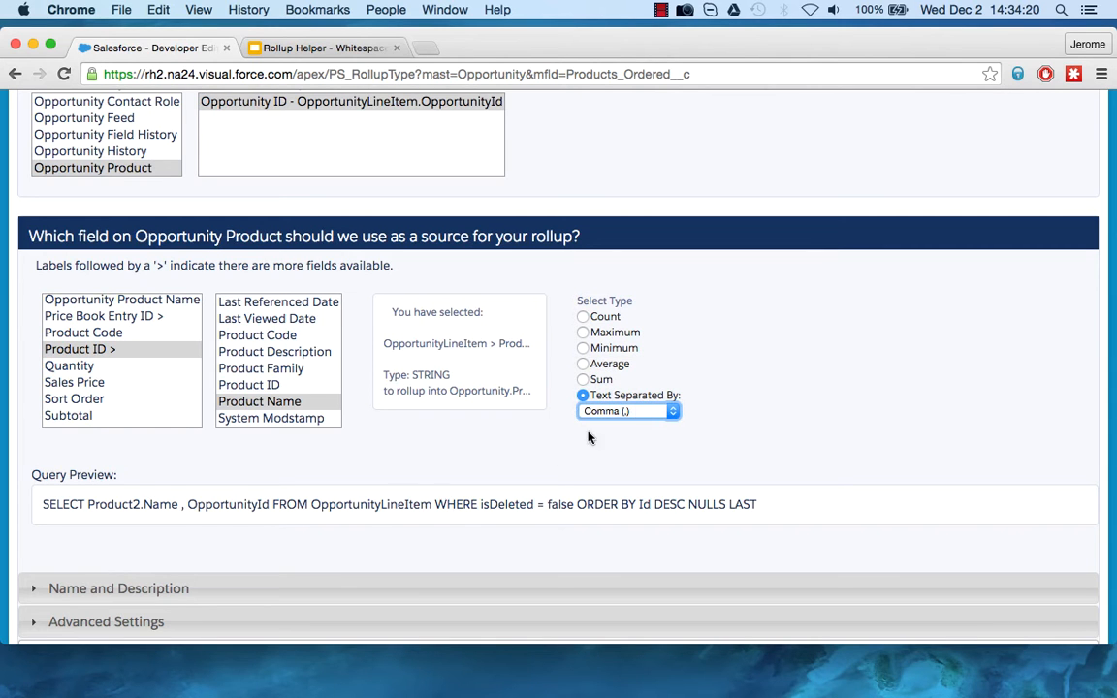
Save the Opportunity rollup without a custom filter and without running it.
scroll(416, 481, "down", 4)
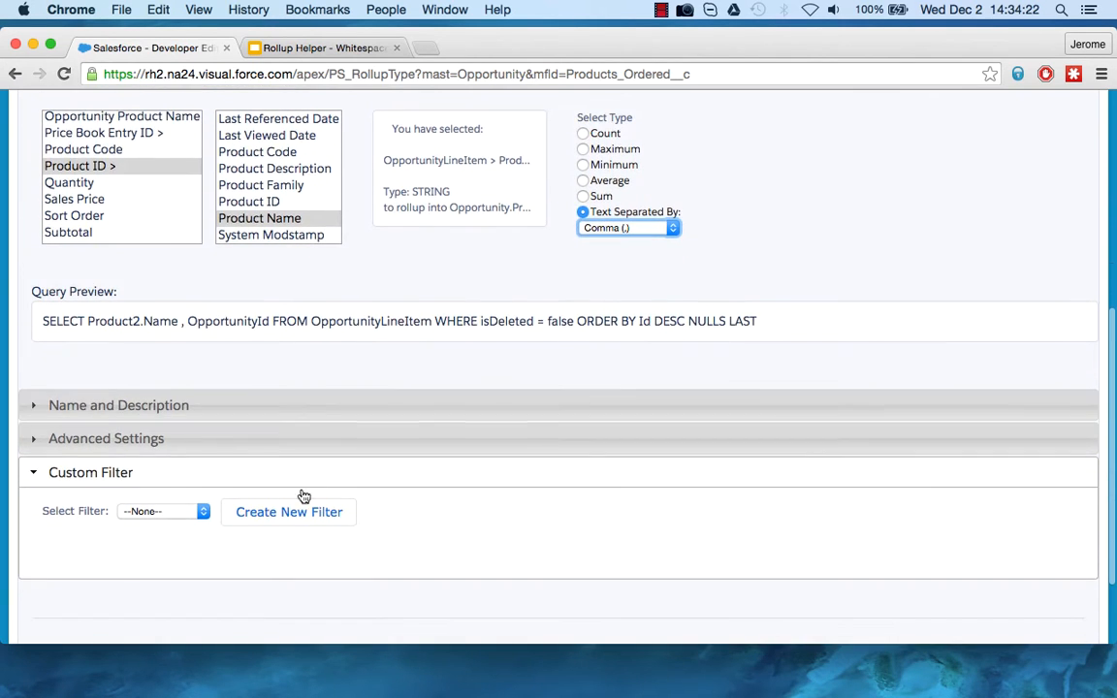
scroll(436, 514, "down", 3)
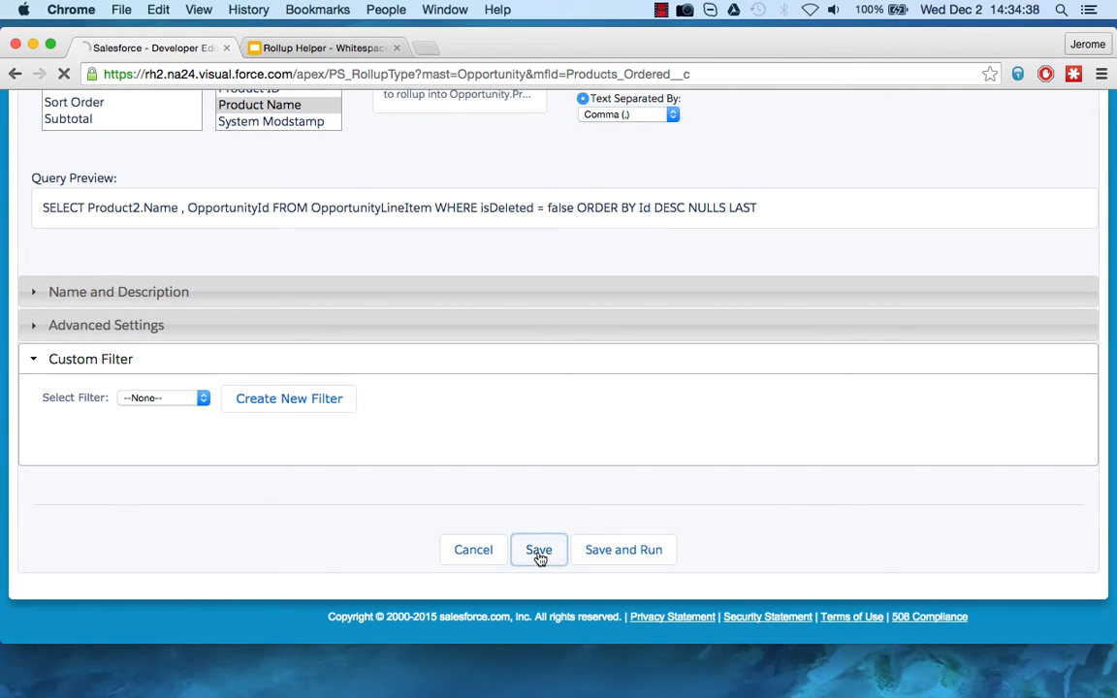
left_click(539, 553)
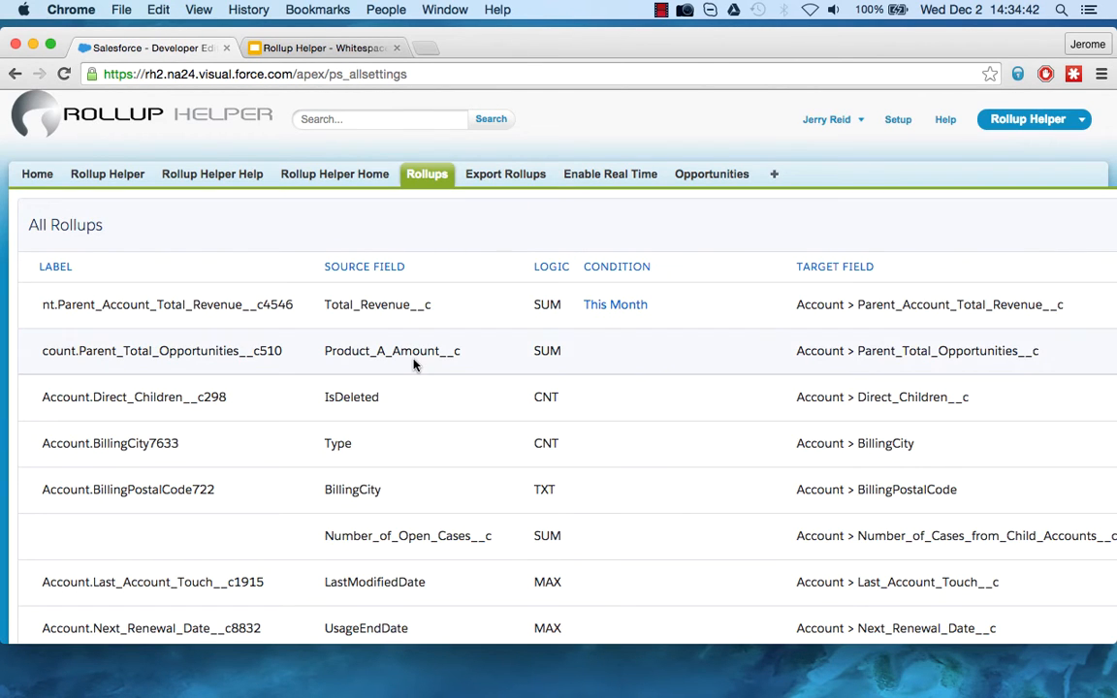
Create another rollup with Account as the destination object and its Products Ordered field as the target.
left_click(344, 179)
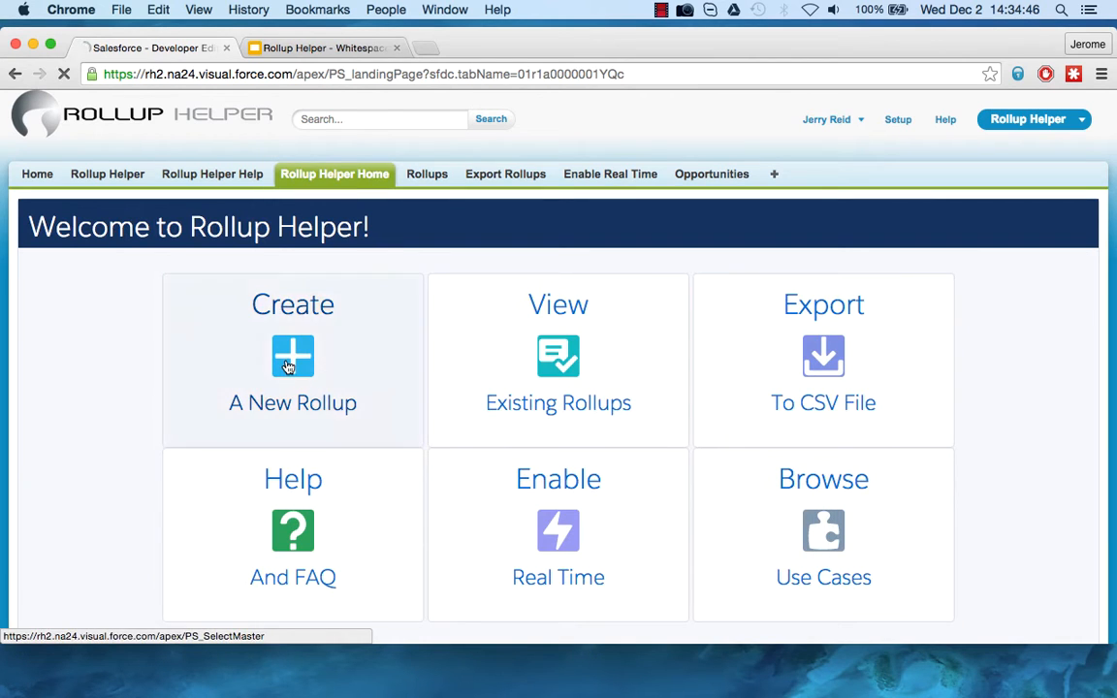
left_click(281, 349)
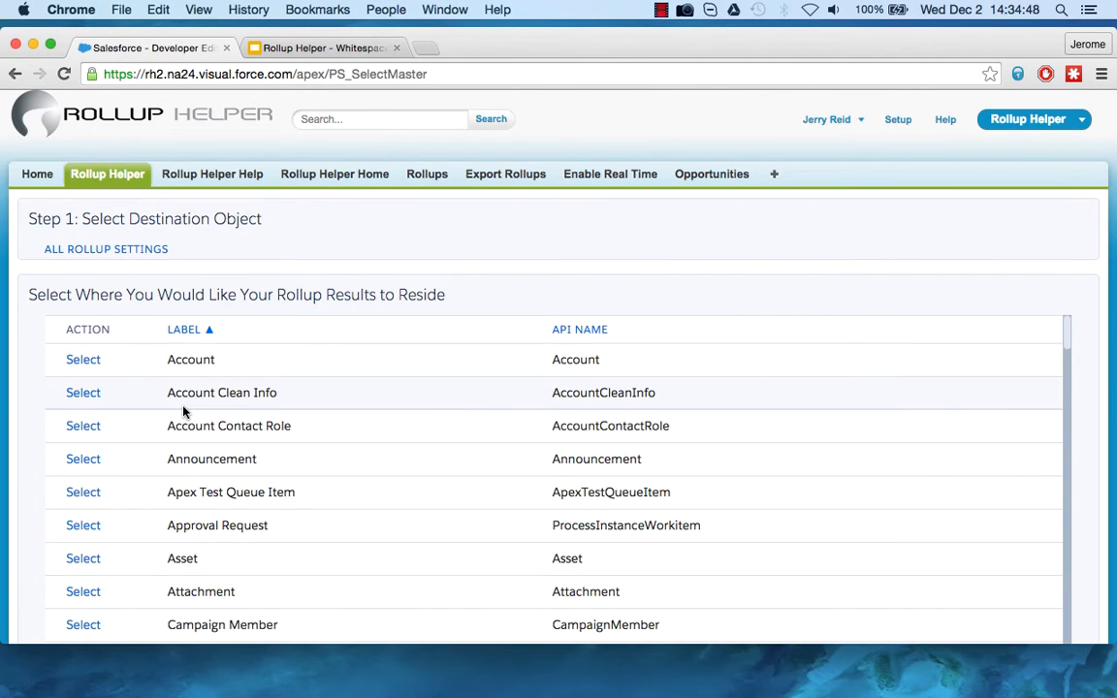
left_click(87, 362)
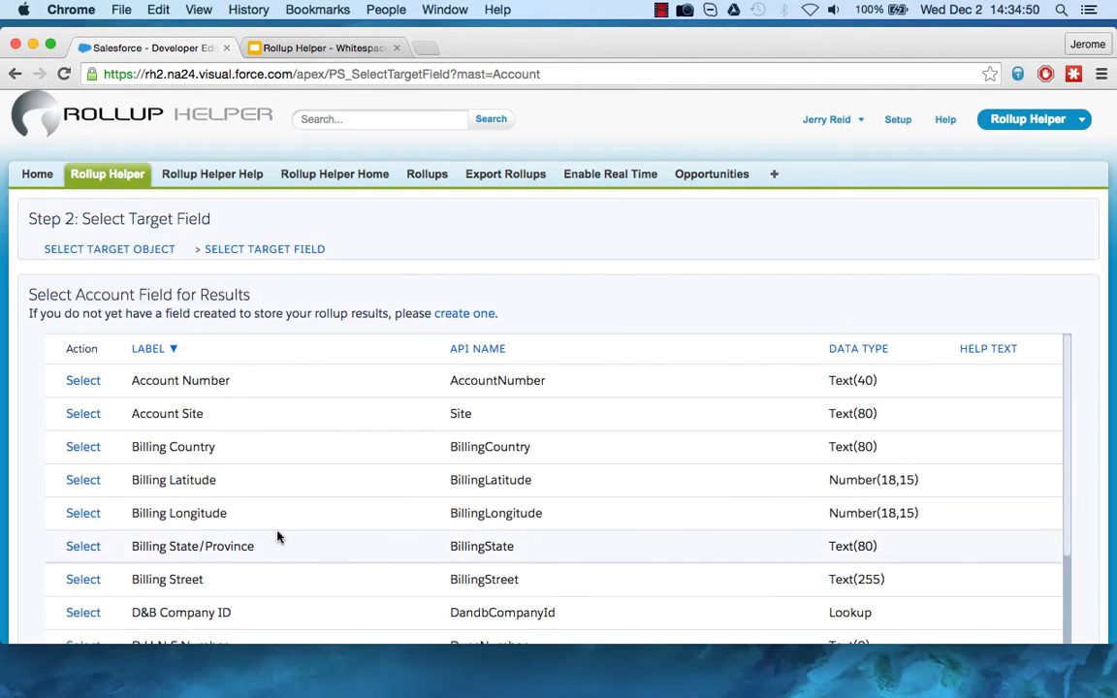
scroll(278, 536, "down", 10)
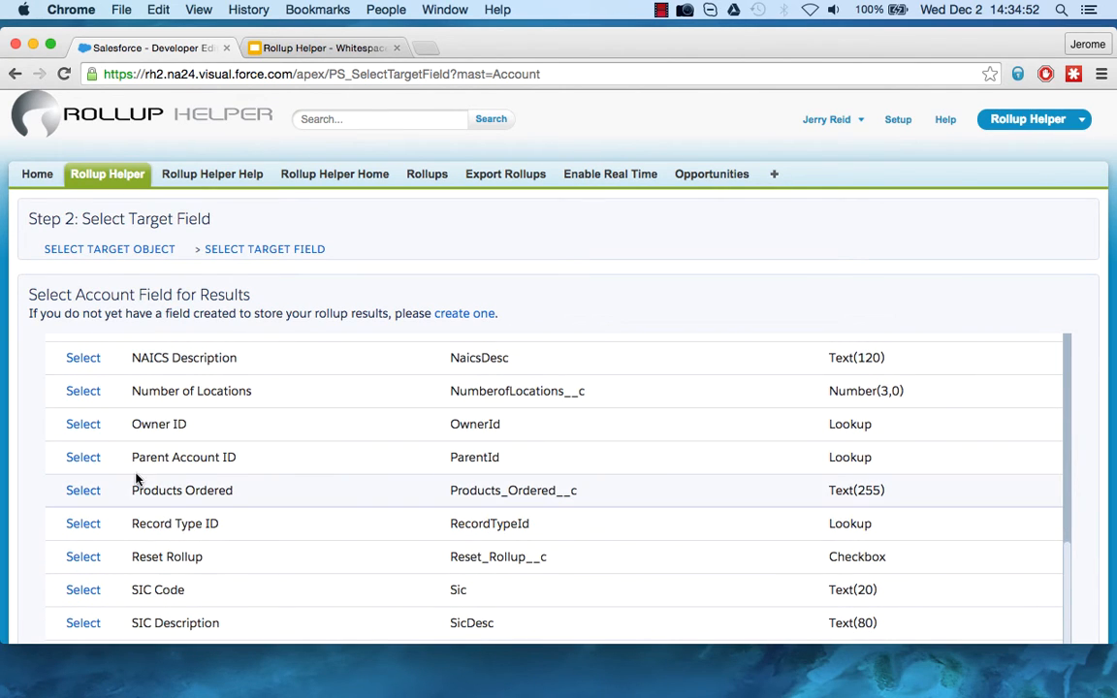
left_click(87, 492)
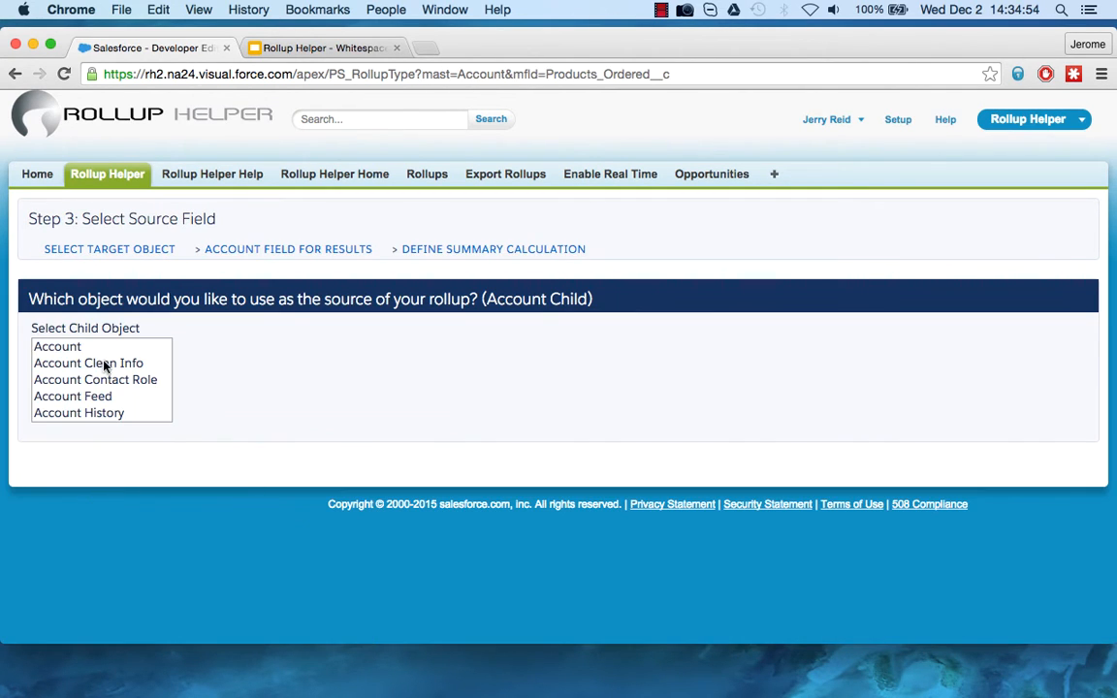
Choose Opportunity as the child object supplying the Account rollup's source data.
scroll(104, 364, "down", 5)
scroll(104, 363, "down", 8)
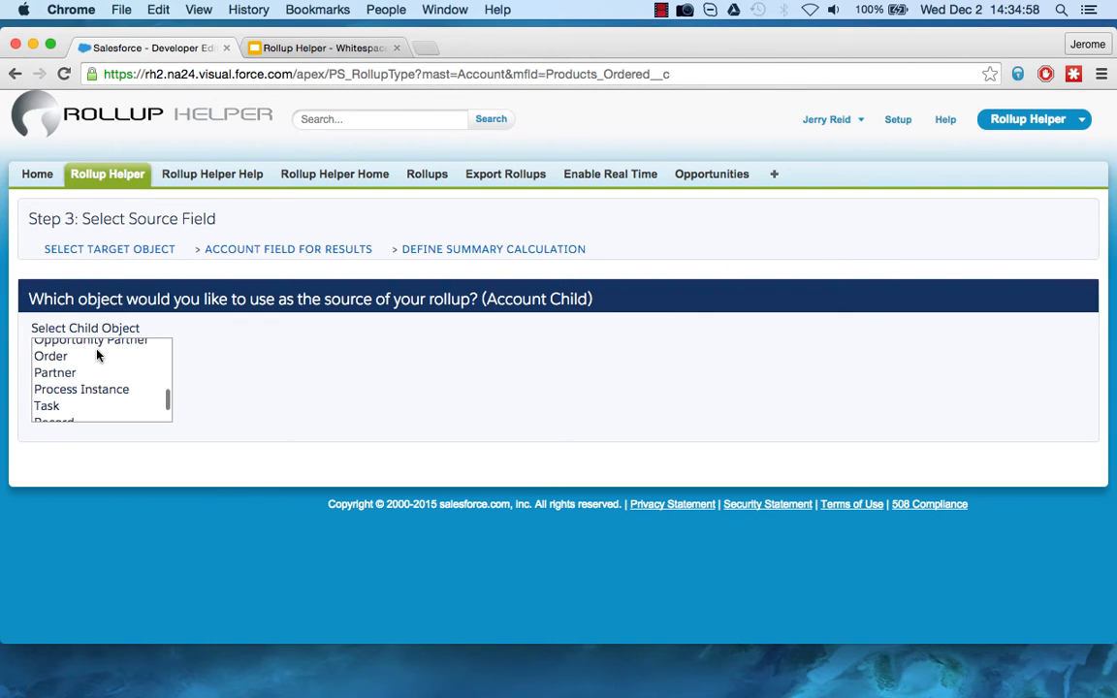
scroll(97, 354, "up", 1)
left_click(102, 345)
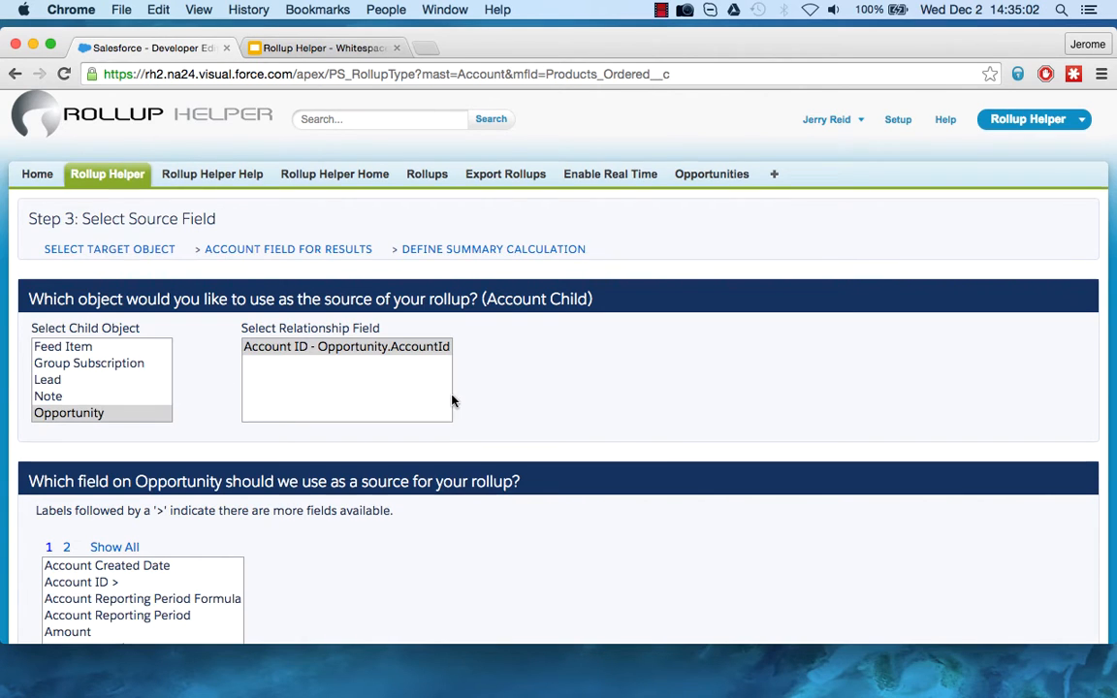
Show all Opportunity fields and choose Products Ordered as the Account rollup's source field.
scroll(166, 384, "down", 5)
left_click(129, 288)
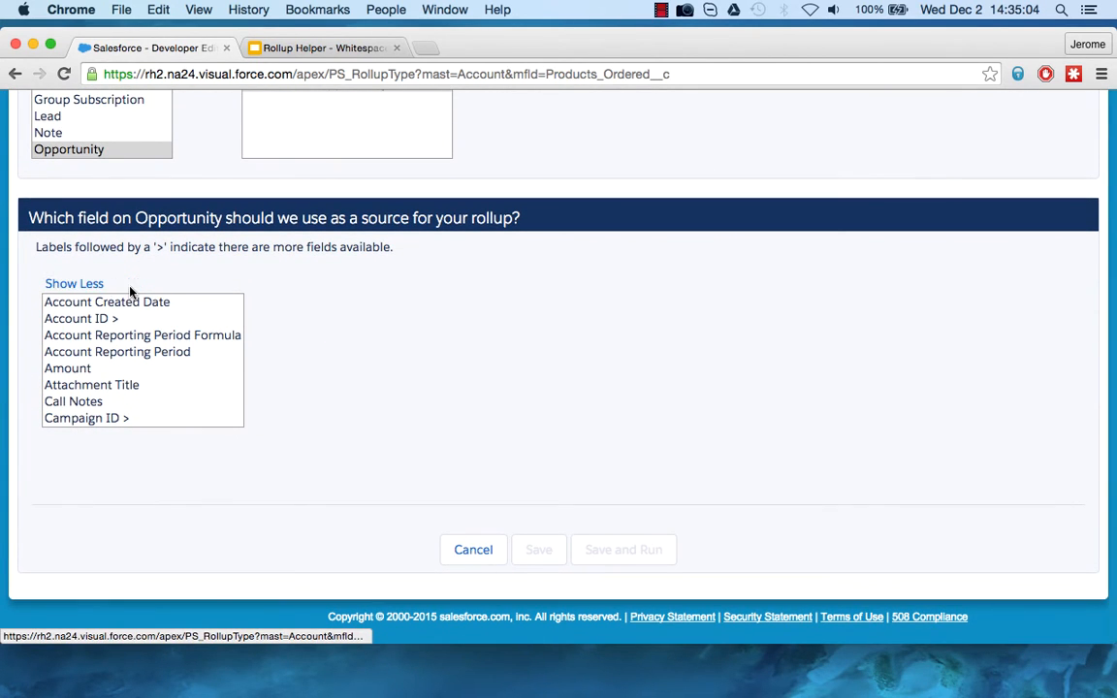
scroll(135, 354, "down", 5)
scroll(135, 355, "down", 8)
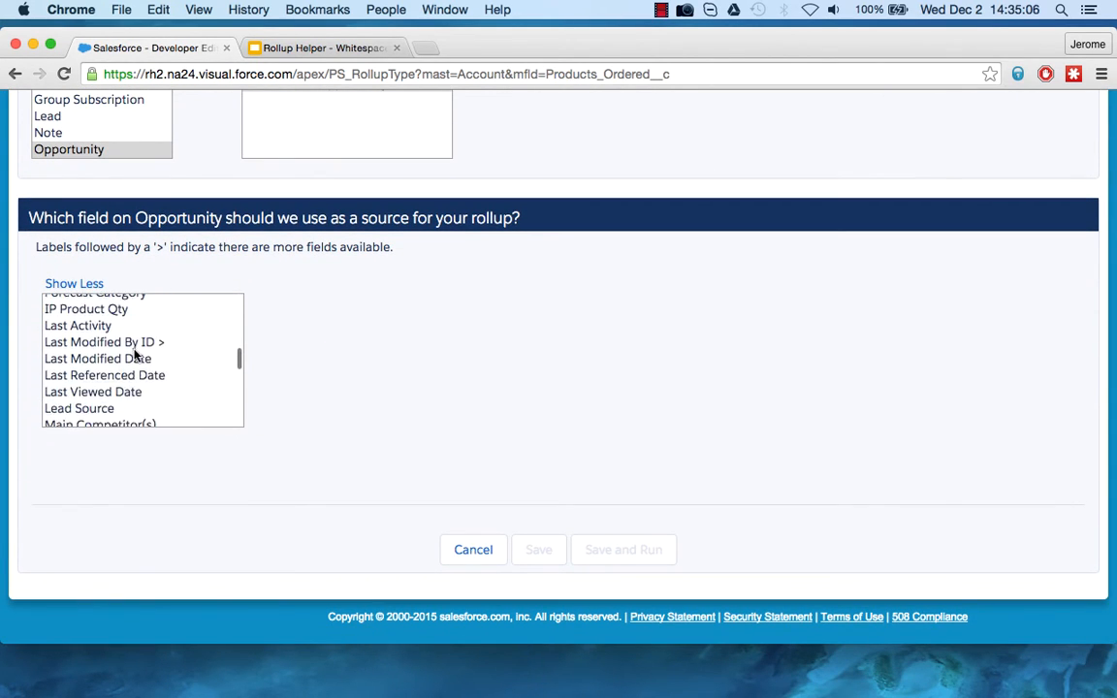
scroll(123, 370, "down", 2)
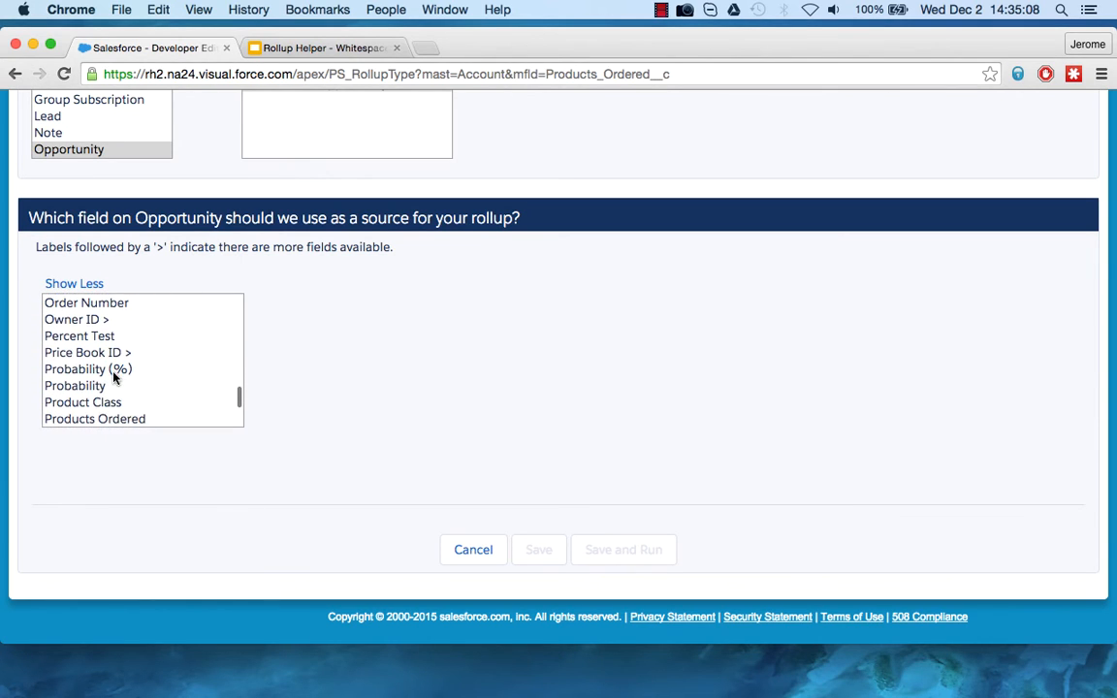
left_click(104, 418)
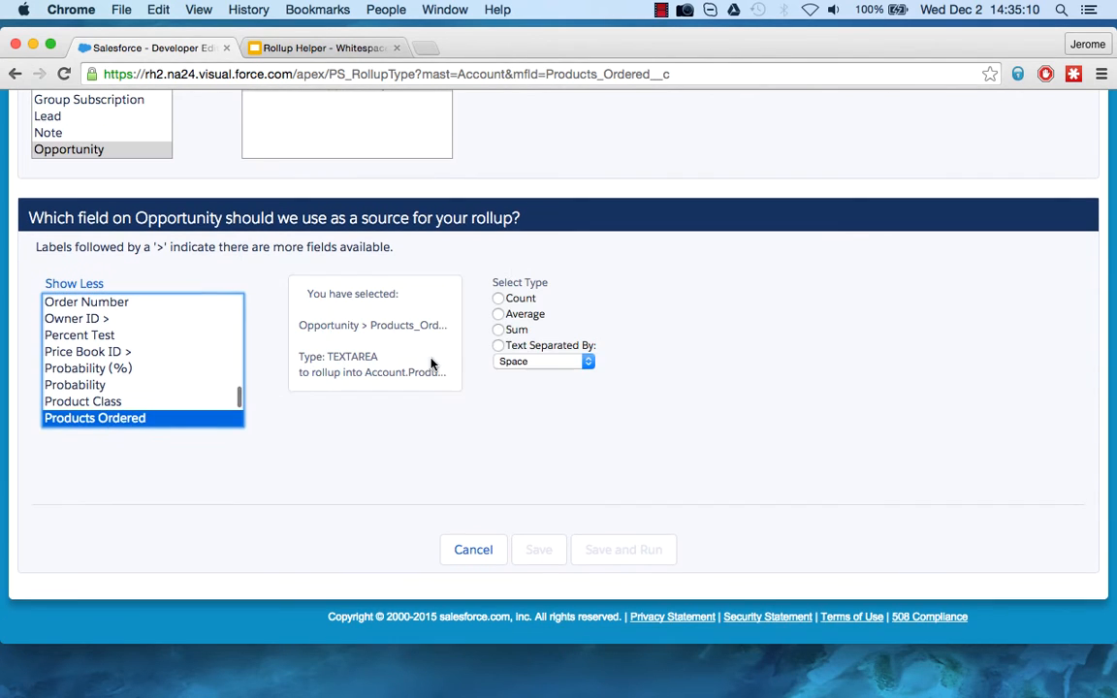
Set the Account rollup's type to text separated by a comma, and save it without a custom filter.
left_click(498, 346)
scroll(596, 413, "down", 1)
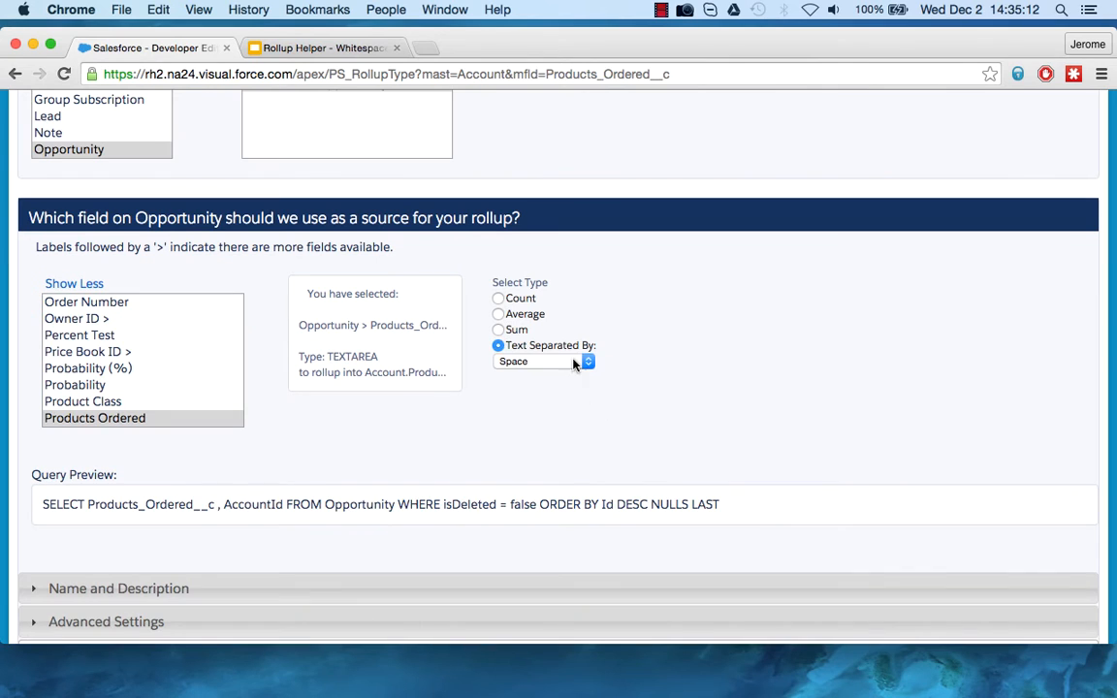
left_click(579, 361)
left_click(568, 401)
scroll(682, 423, "down", 3)
scroll(683, 423, "down", 1)
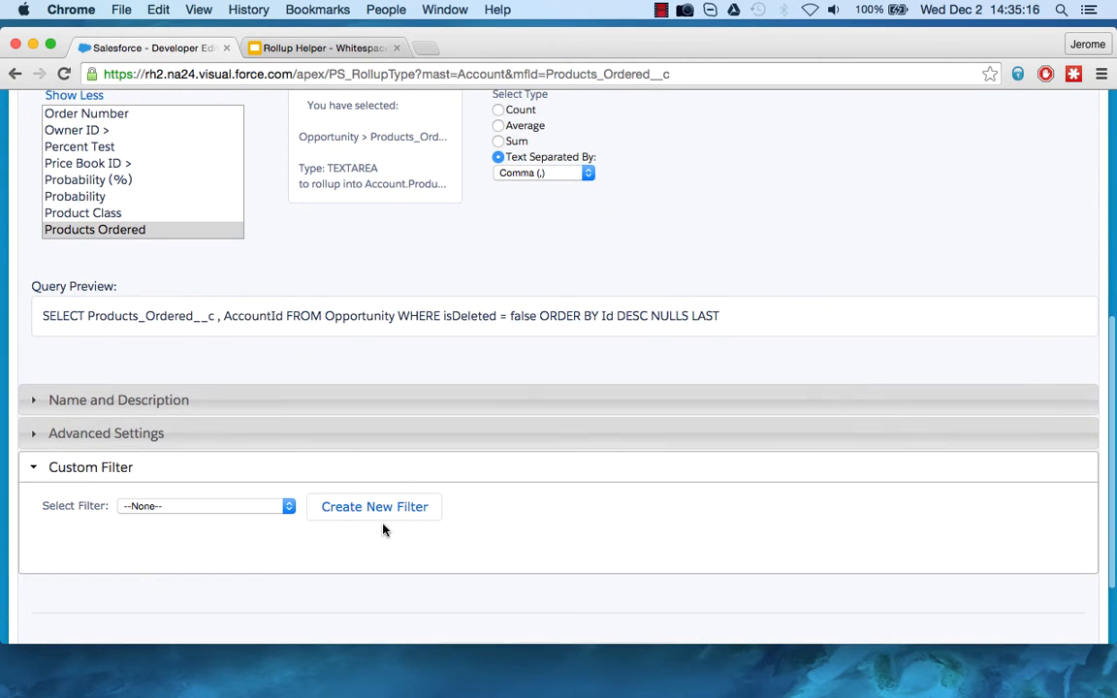
scroll(281, 511, "down", 3)
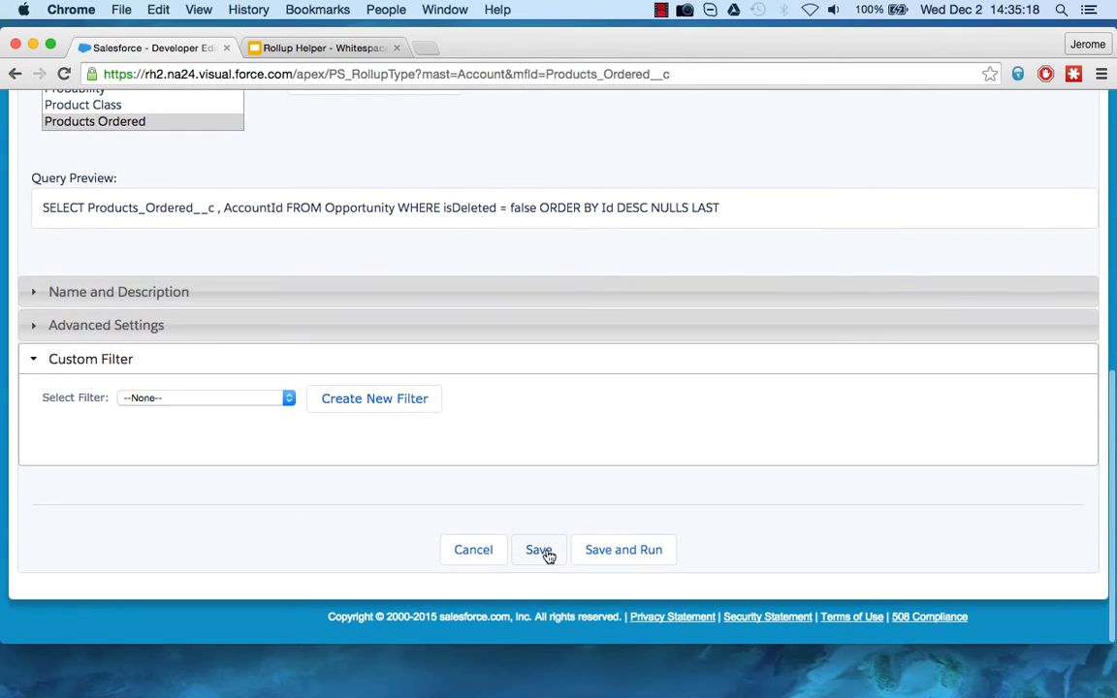
left_click(546, 553)
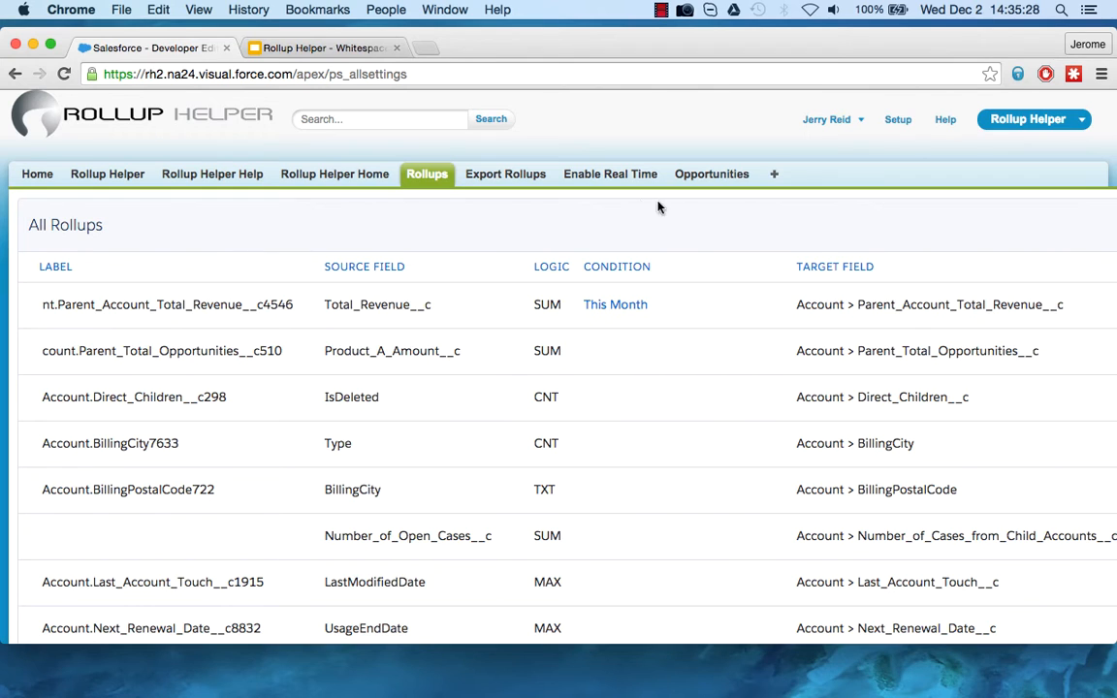
Add the GenWatt Propane 100kW product with quantity 1 to the Dickenson Mobile Generators opportunity and save it.
left_click(705, 184)
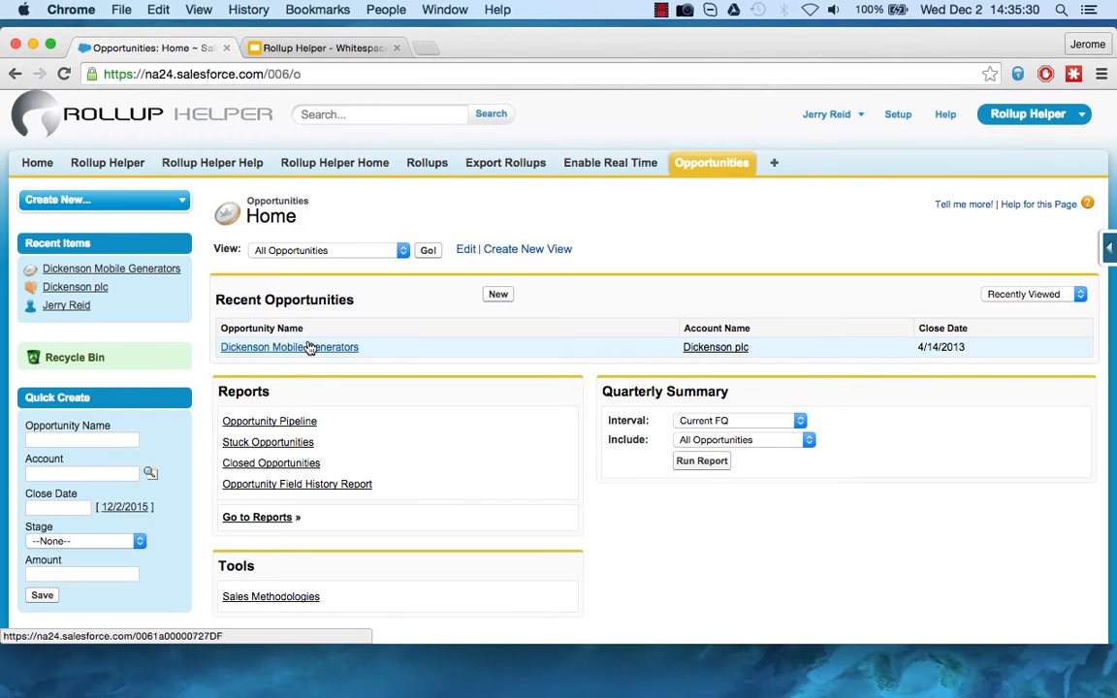
left_click(308, 349)
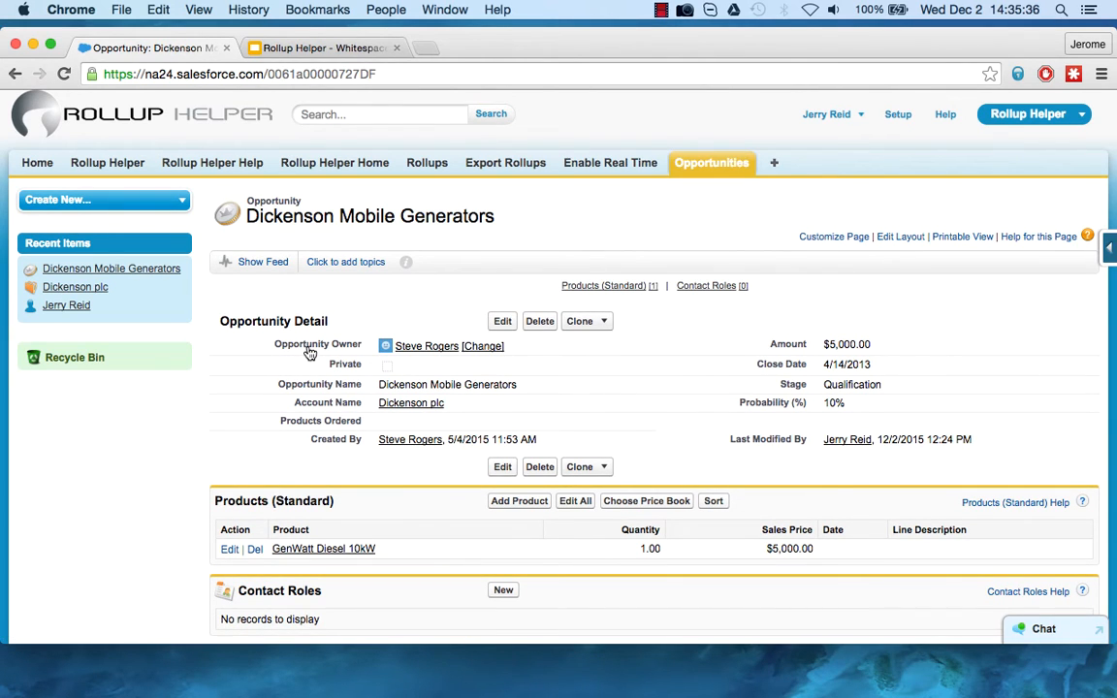
left_click(518, 505)
scroll(320, 572, "down", 5)
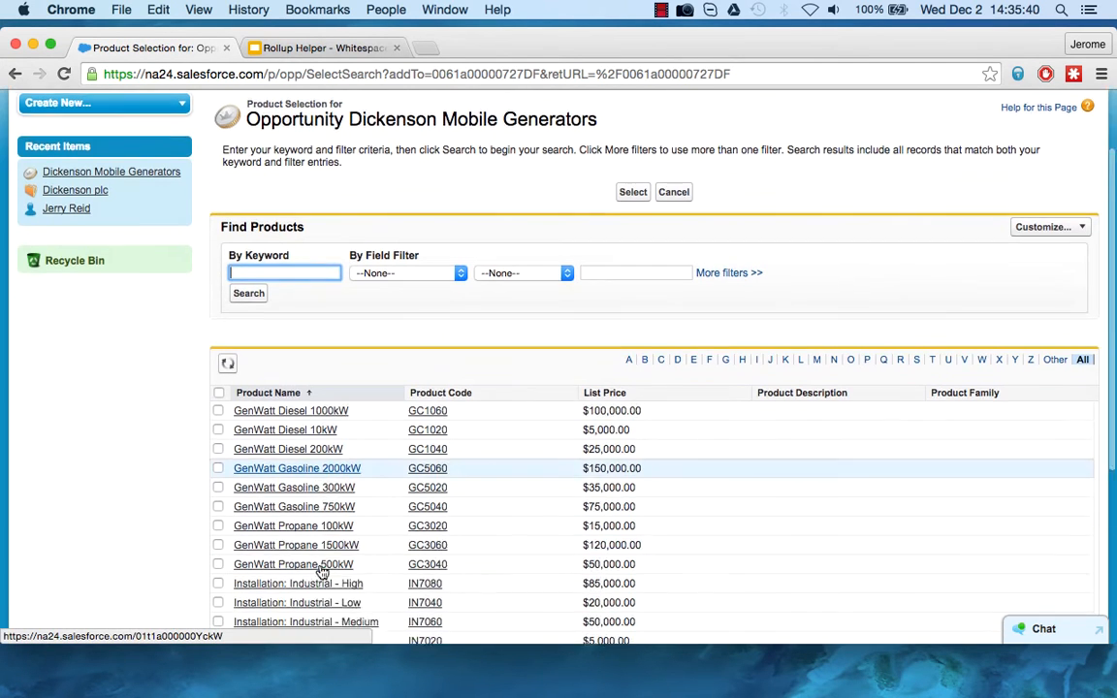
left_click(218, 401)
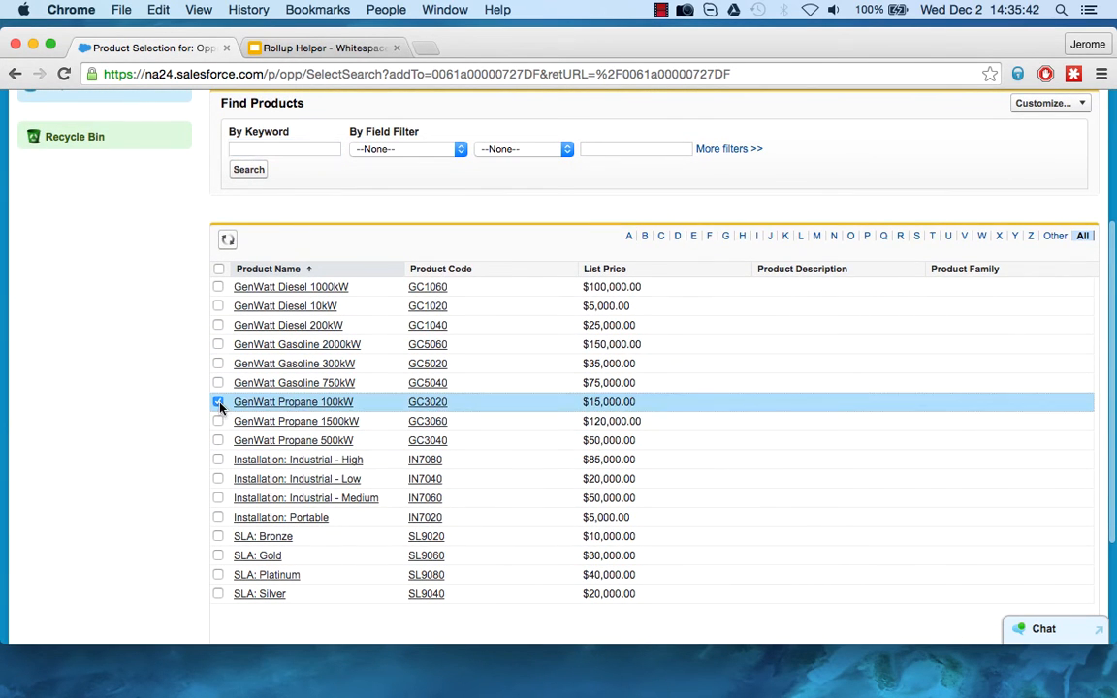
scroll(456, 374, "up", 5)
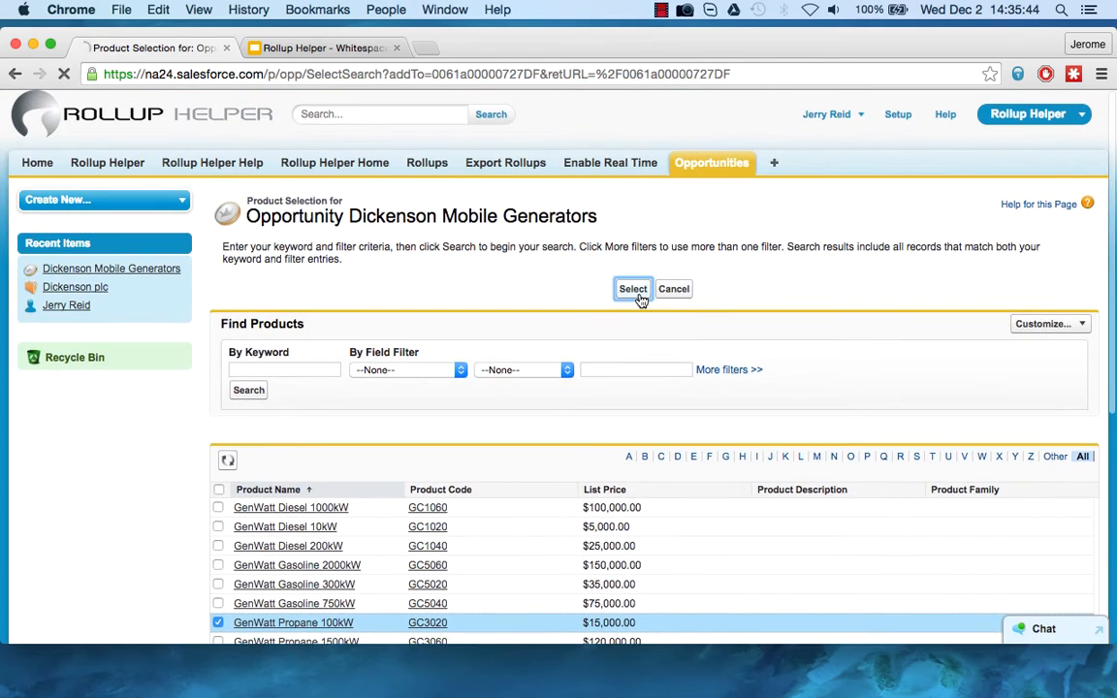
left_click(637, 294)
type("1")
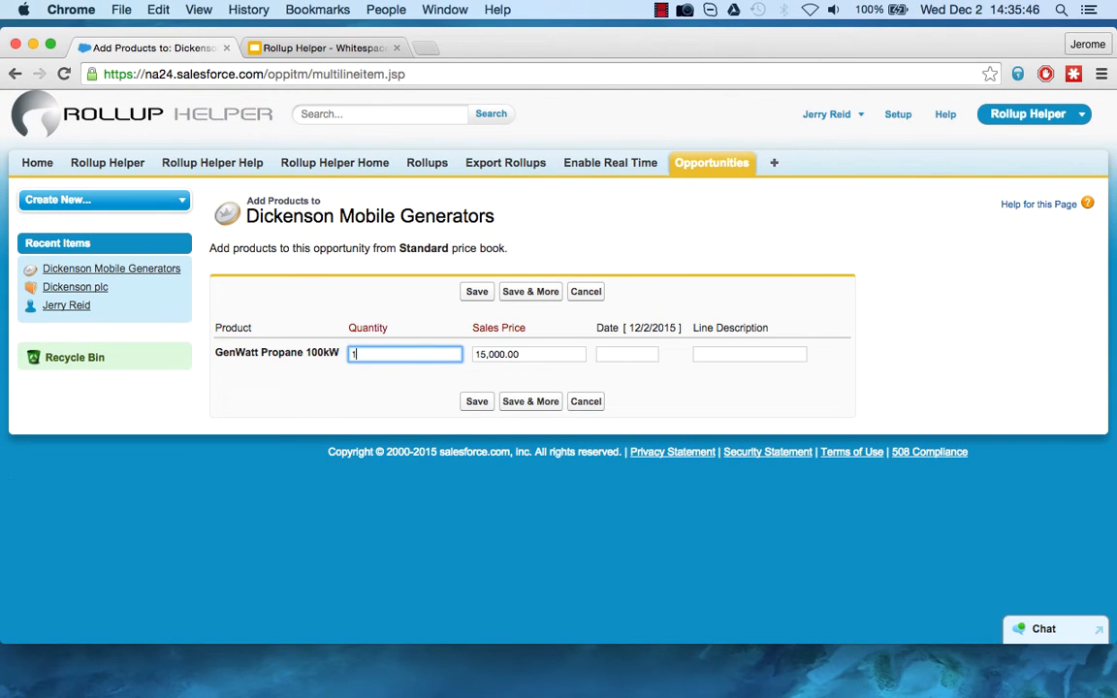
left_click(481, 293)
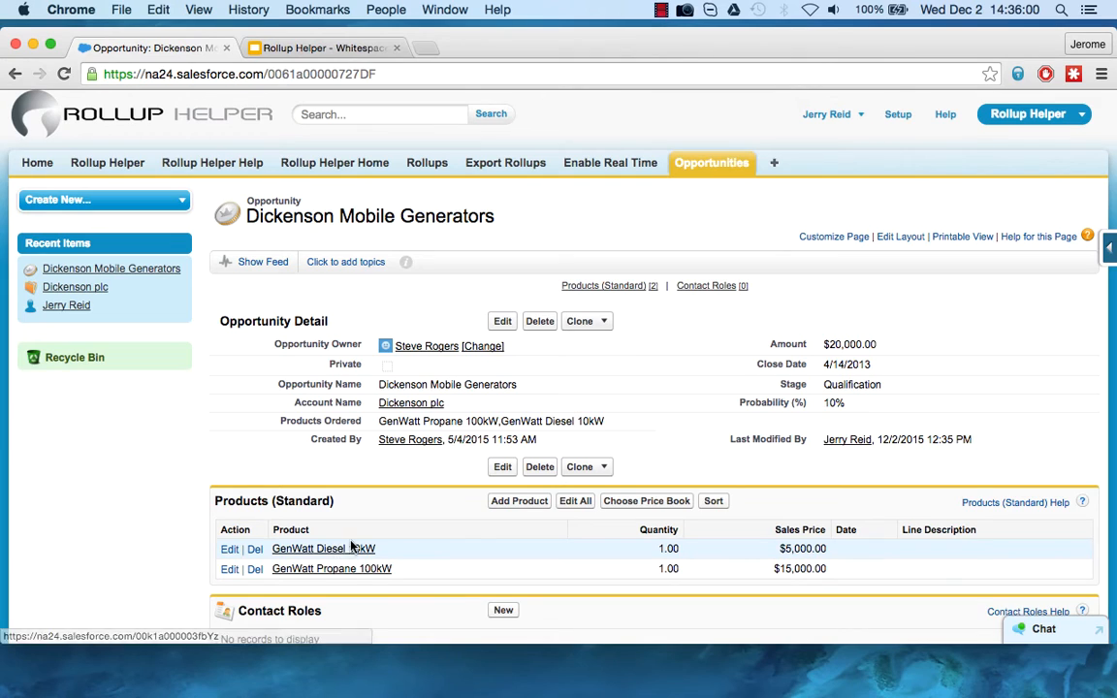
Highlight the Products Ordered value on the Dickenson Mobile Generators opportunity to check the rolled-up product names.
double_click(378, 422)
left_click_drag(378, 421, 603, 420)
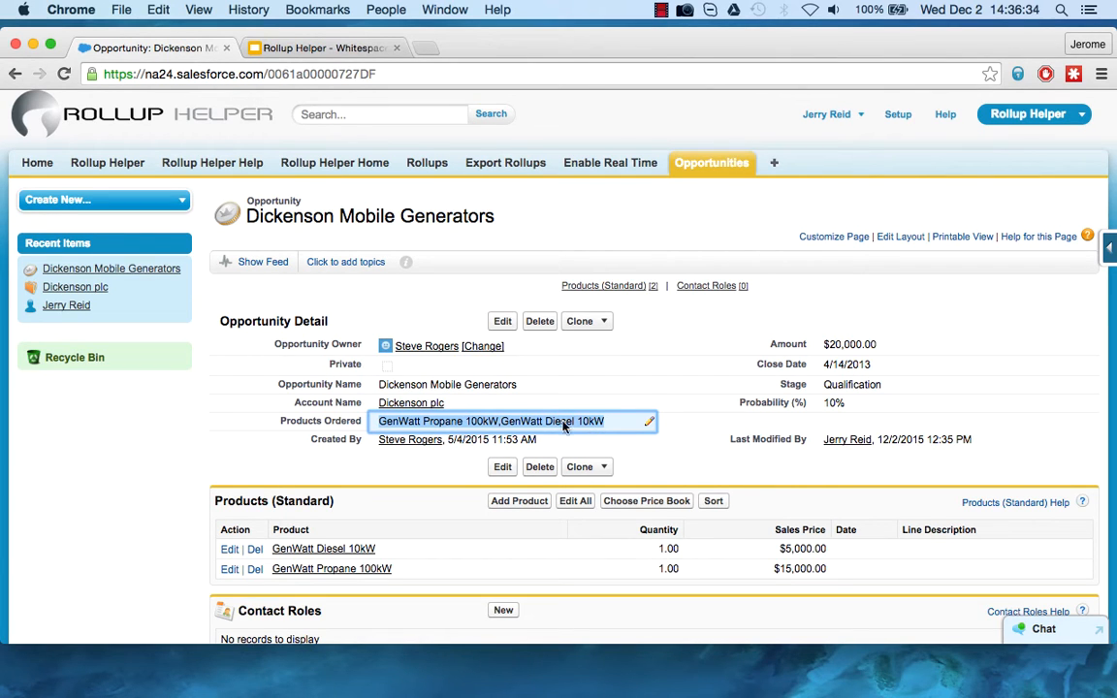
Open the Dickenson plc account from the opportunity and start a new custom field on the Account object.
left_click(414, 407)
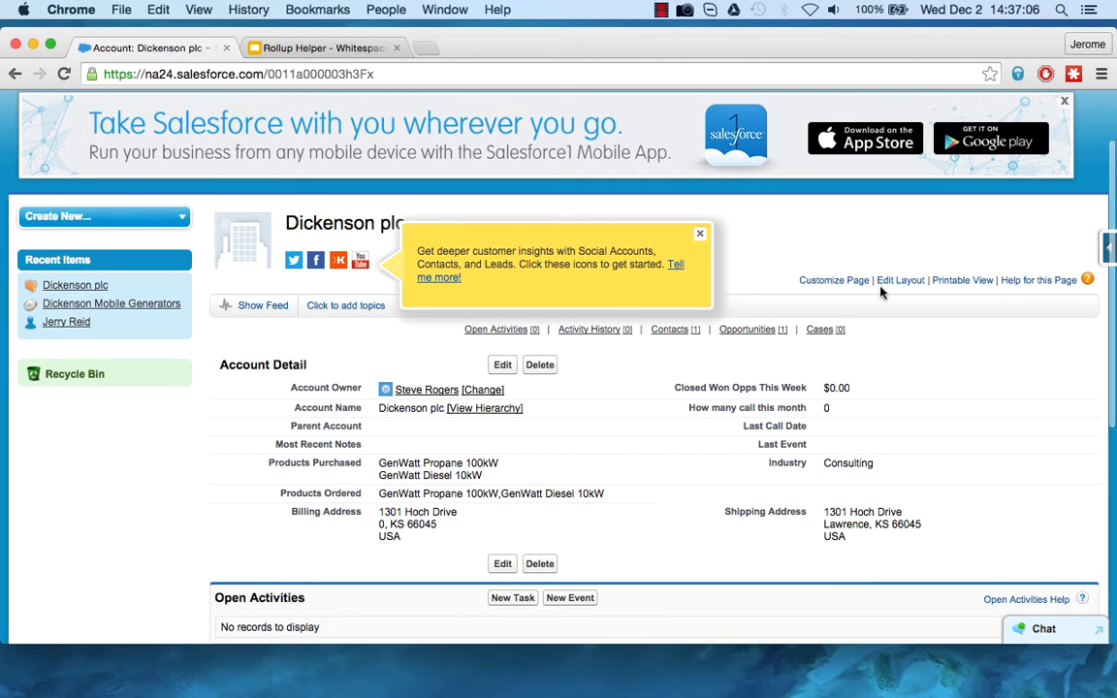
scroll(872, 277, "up", 1)
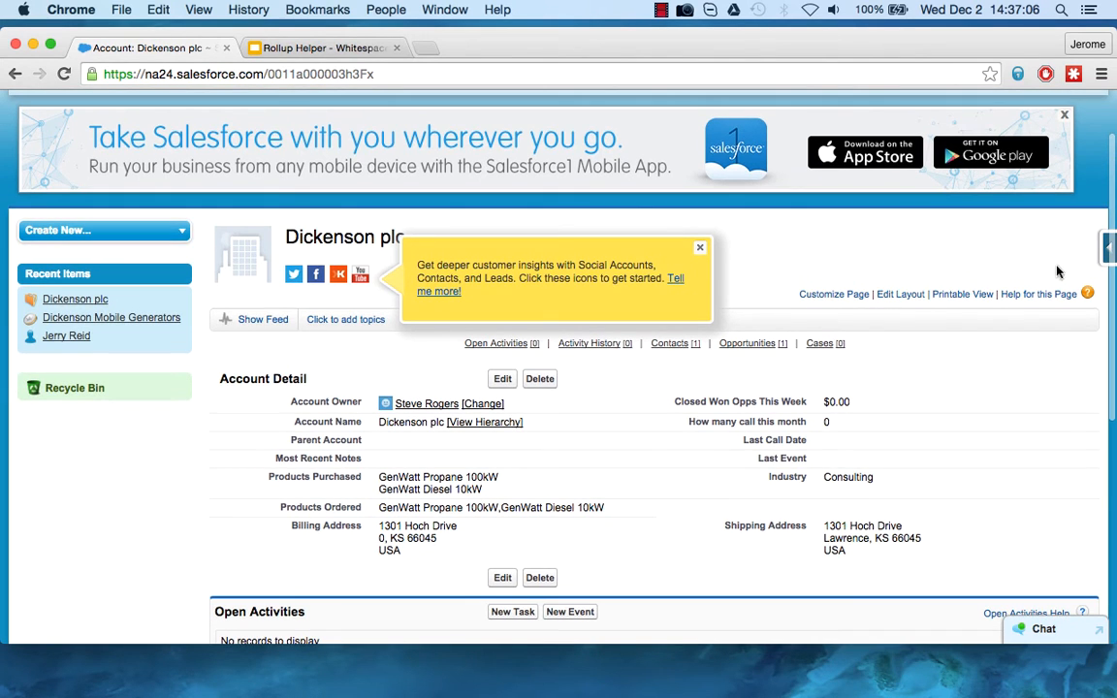
left_click(1111, 250)
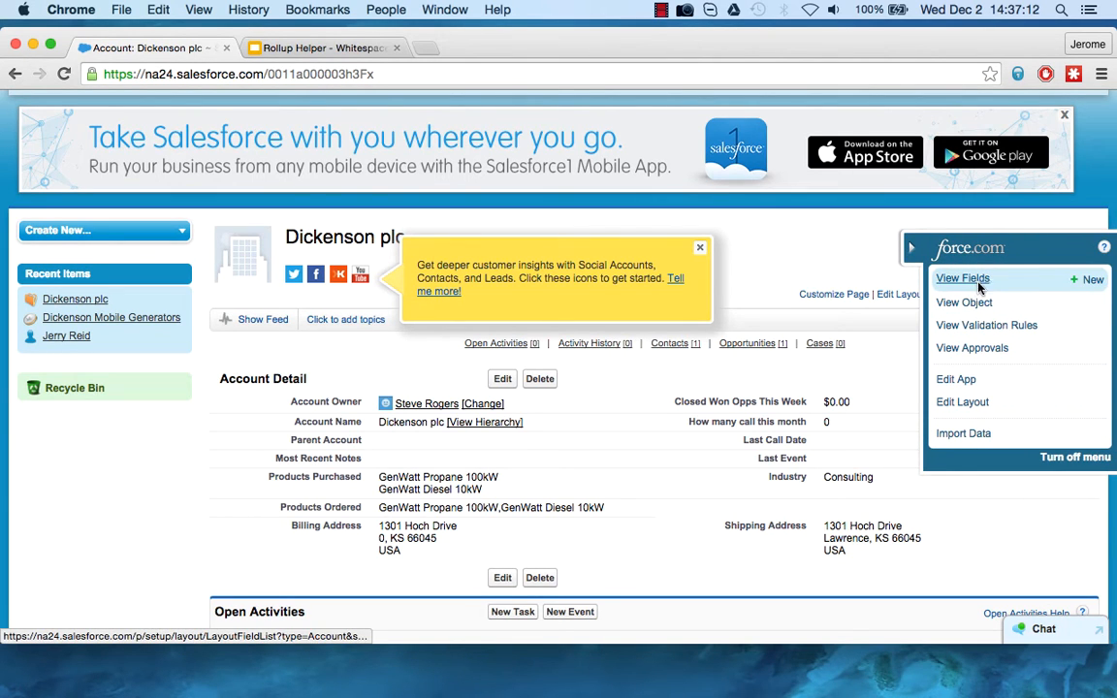
left_click(1091, 280)
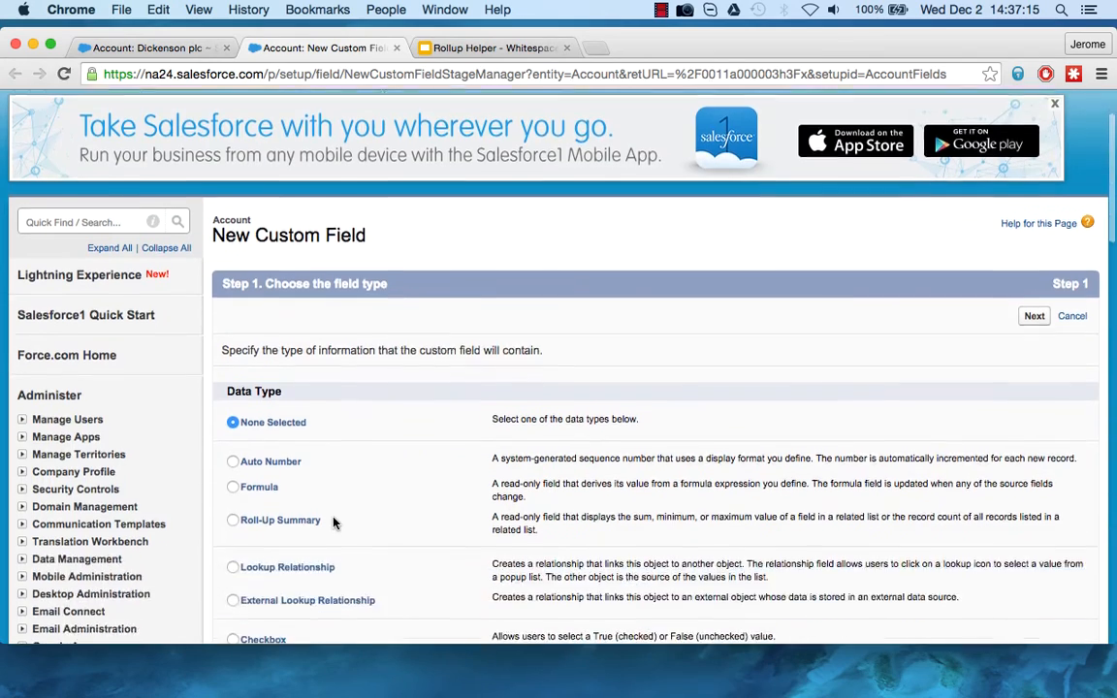
Set the new Account field's data type to Formula with a Checkbox return type.
scroll(299, 465, "down", 3)
left_click(258, 423)
scroll(468, 441, "down", 10)
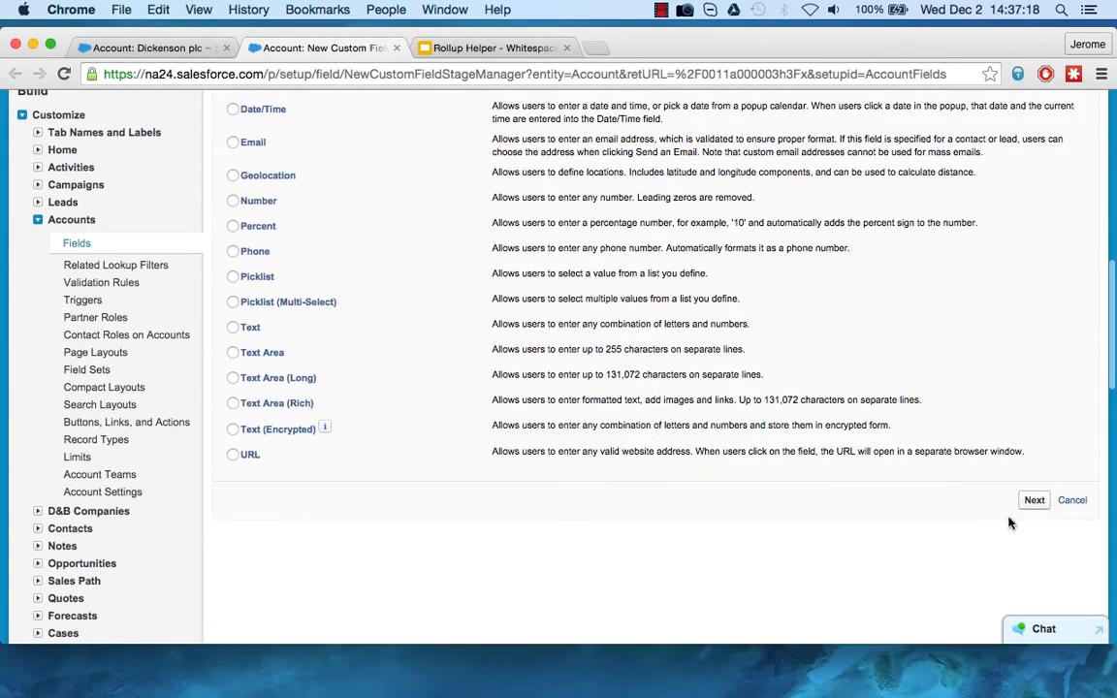
left_click(1033, 500)
left_click(288, 550)
Label the formula field "Purchases Propane?" with the field name Purchases_Propane, and continue to the formula entry.
left_click(408, 442)
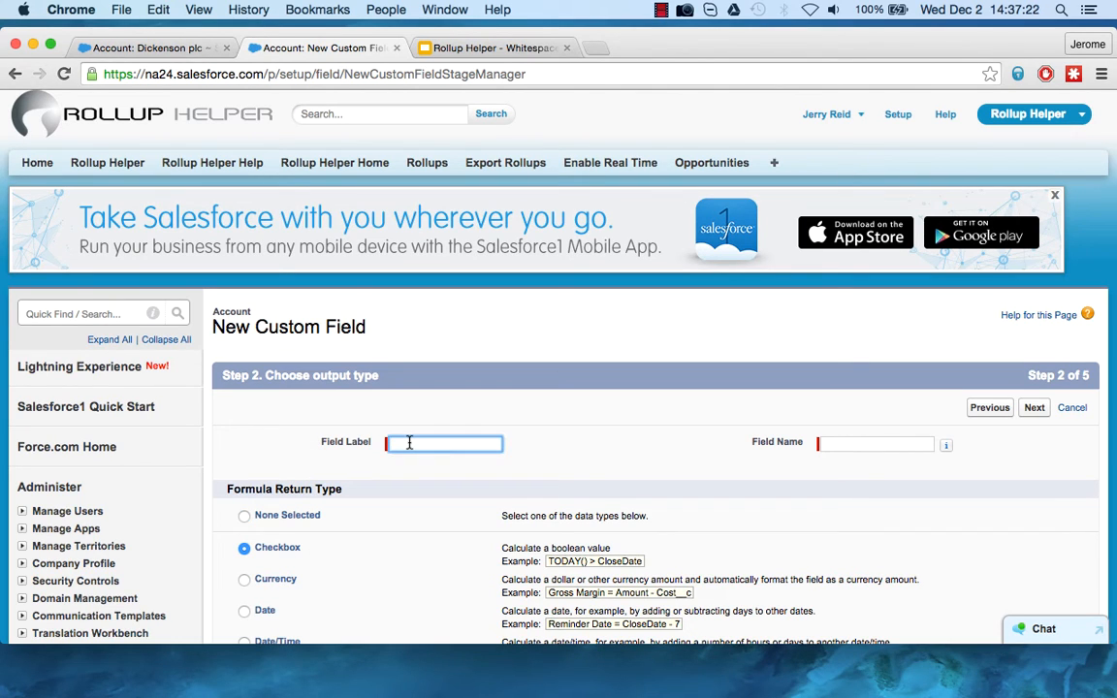
type("Purchases Propane?")
key("Tab")
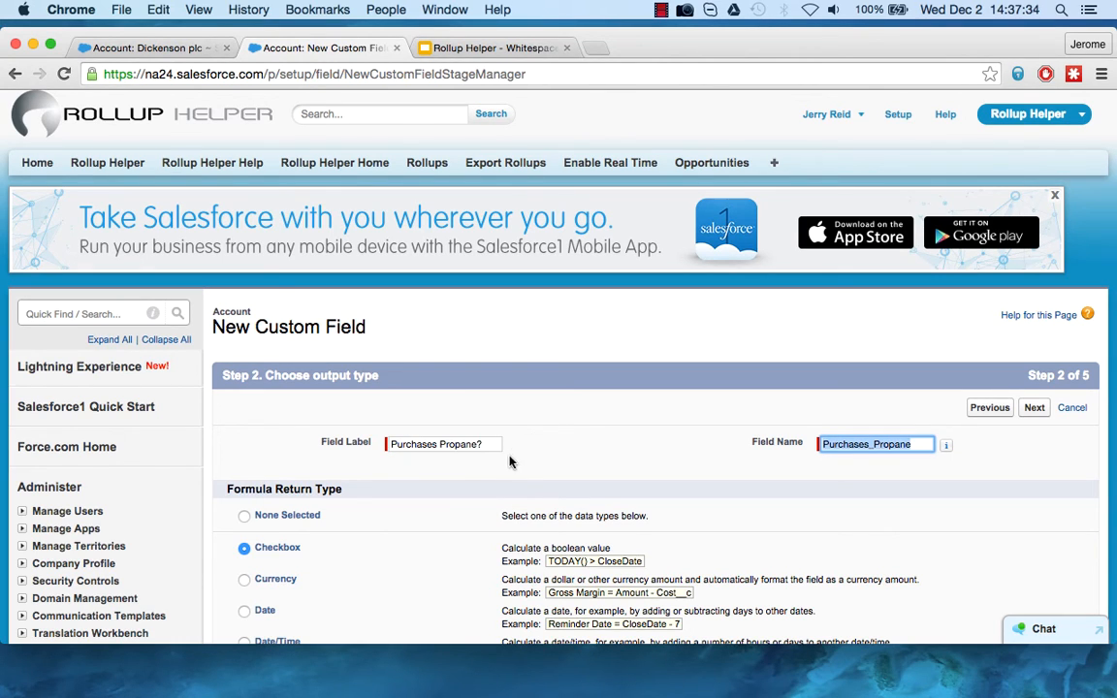
scroll(514, 456, "down", 4)
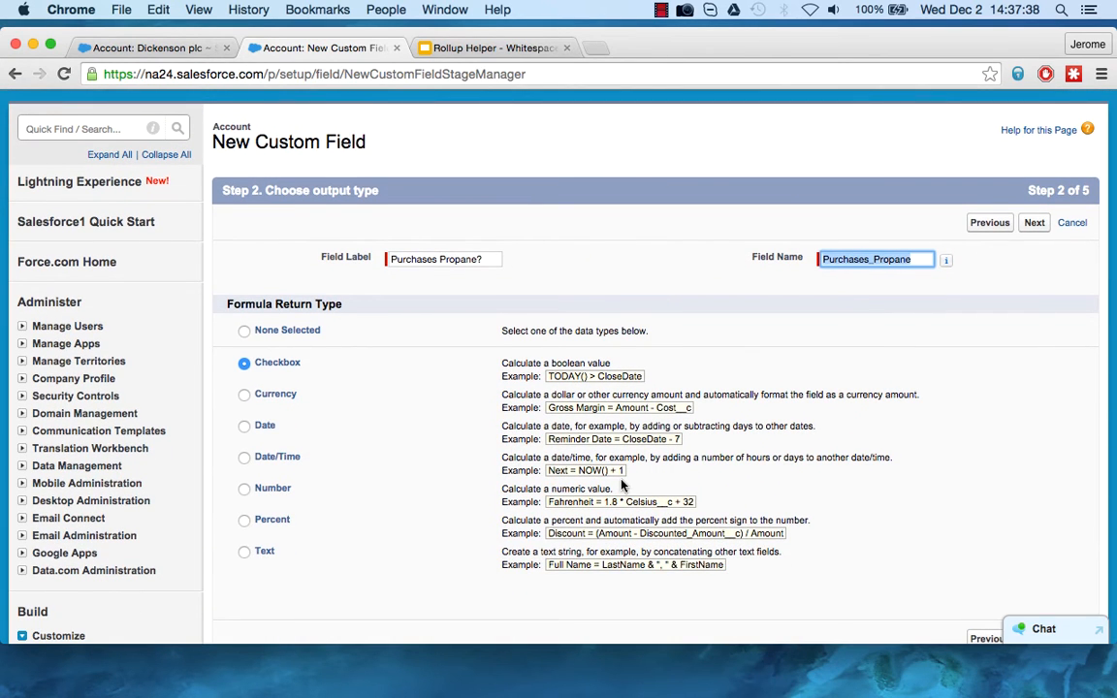
scroll(558, 430, "down", 3)
left_click(1030, 471)
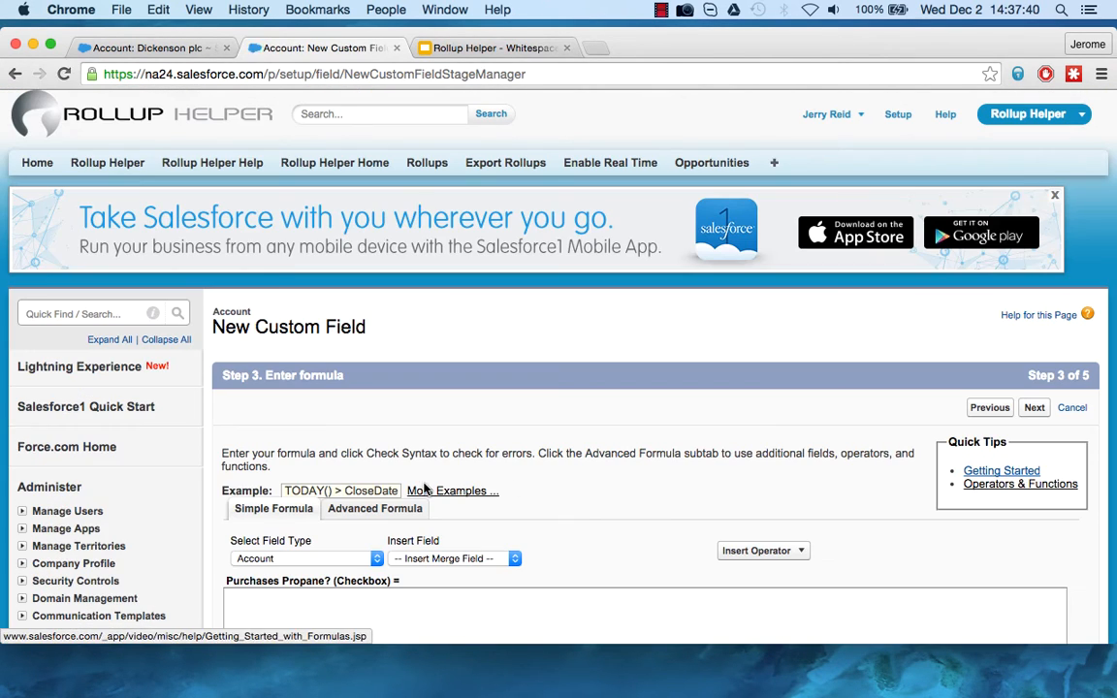
scroll(266, 565, "down", 2)
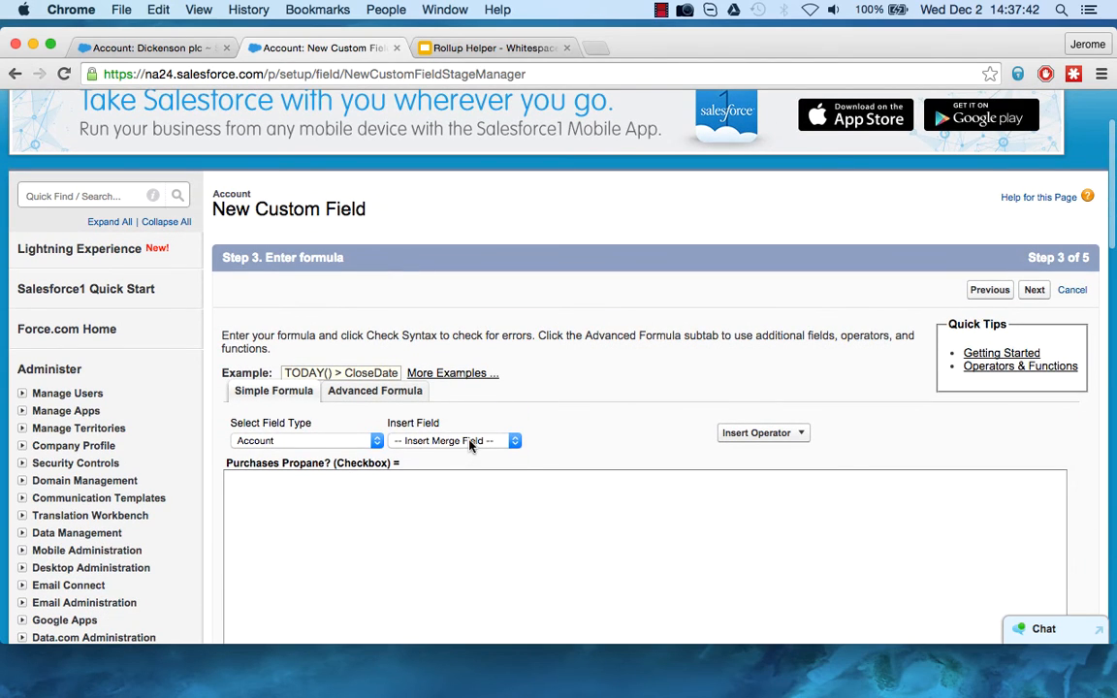
left_click(454, 440)
left_click(506, 408)
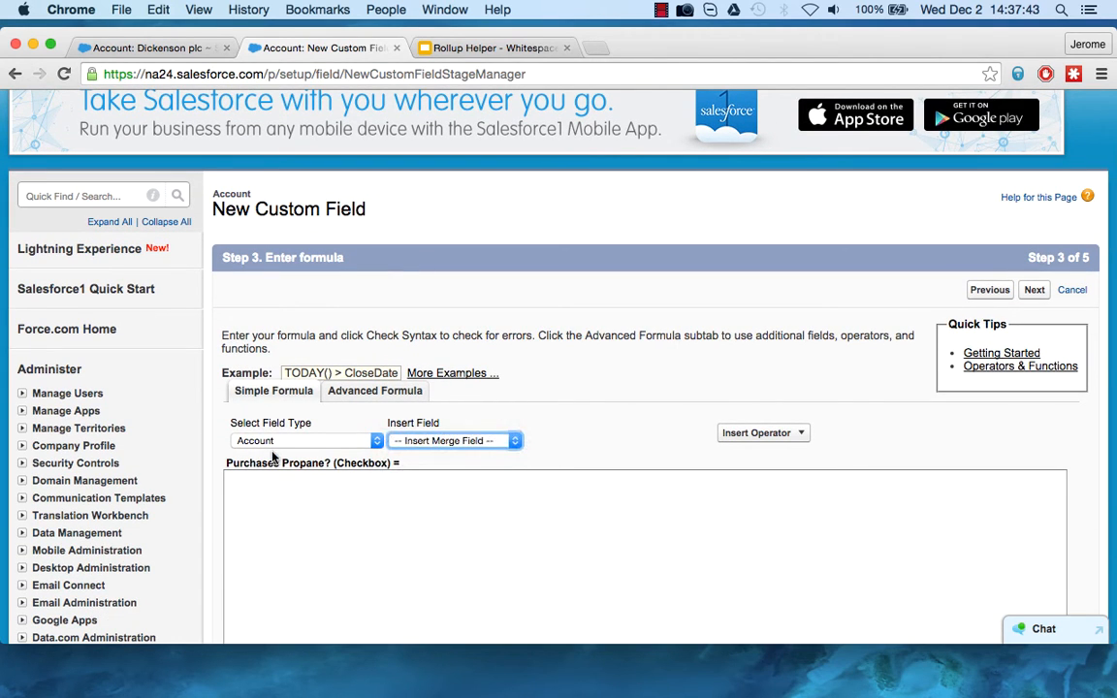
left_click(343, 440)
left_click(464, 411)
left_click(449, 441)
Switch to the advanced formula editor and insert the Account's Products Ordered field into the formula.
left_click(404, 392)
left_click(404, 394)
scroll(405, 388, "down", 5)
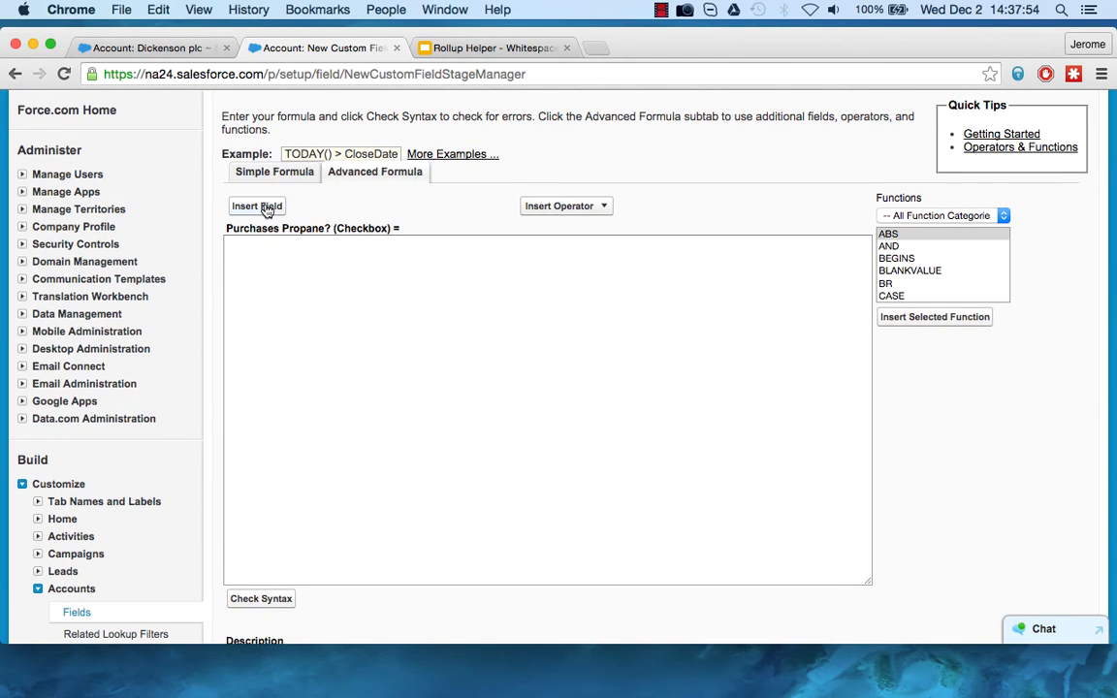
left_click(268, 210)
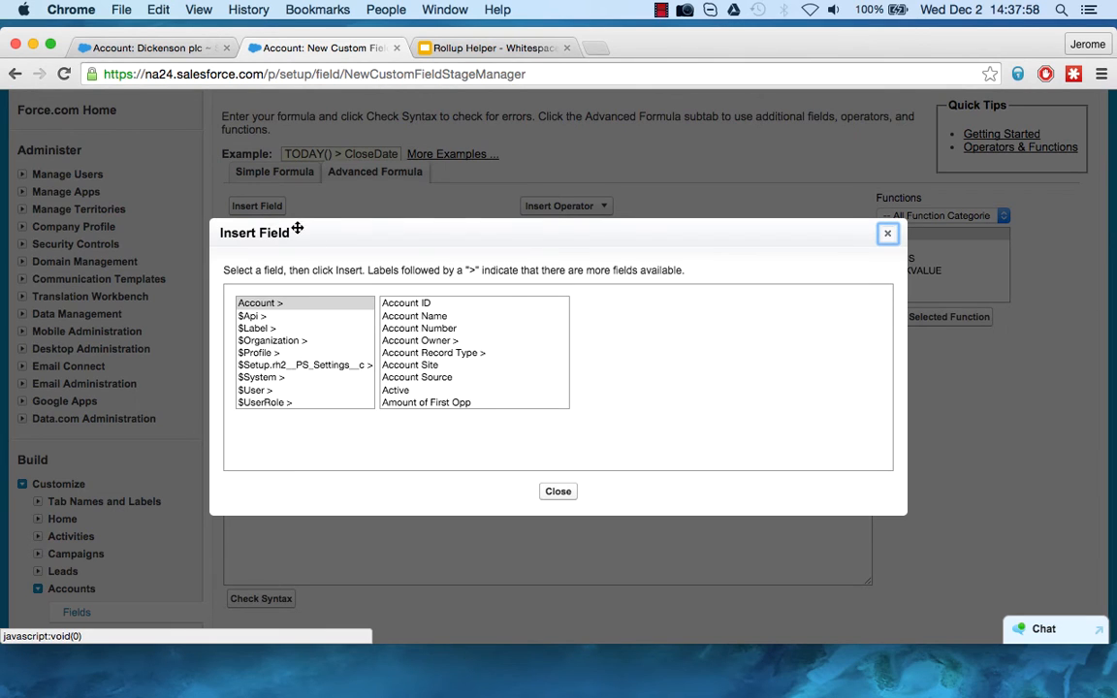
scroll(482, 384, "down", 2)
scroll(484, 386, "down", 8)
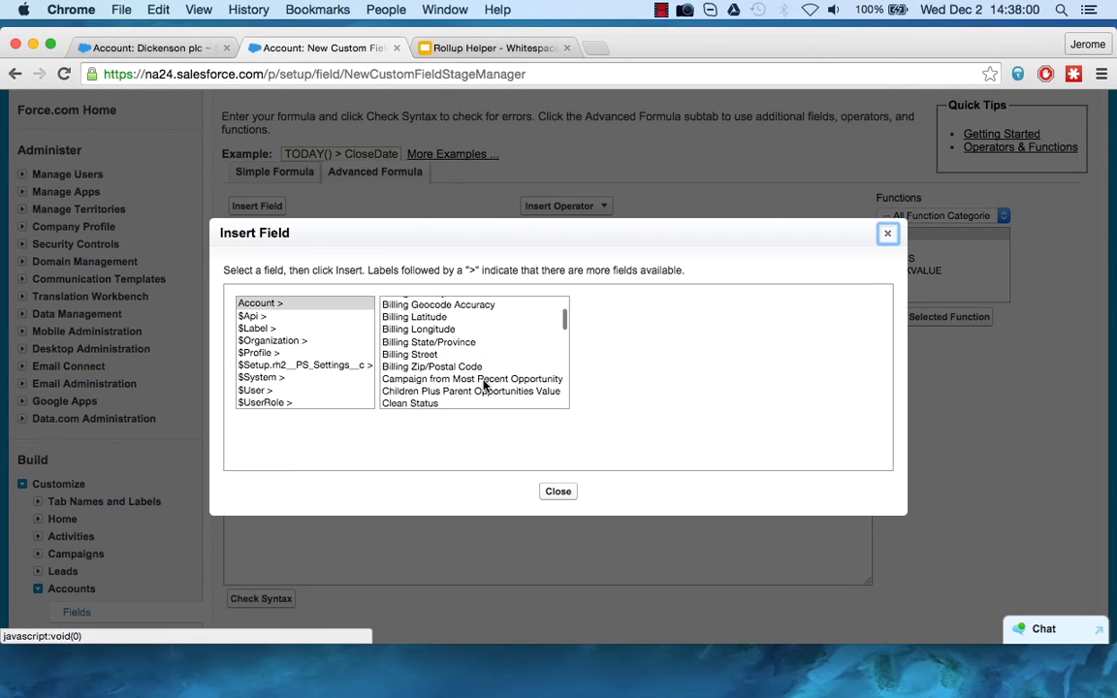
scroll(484, 386, "down", 10)
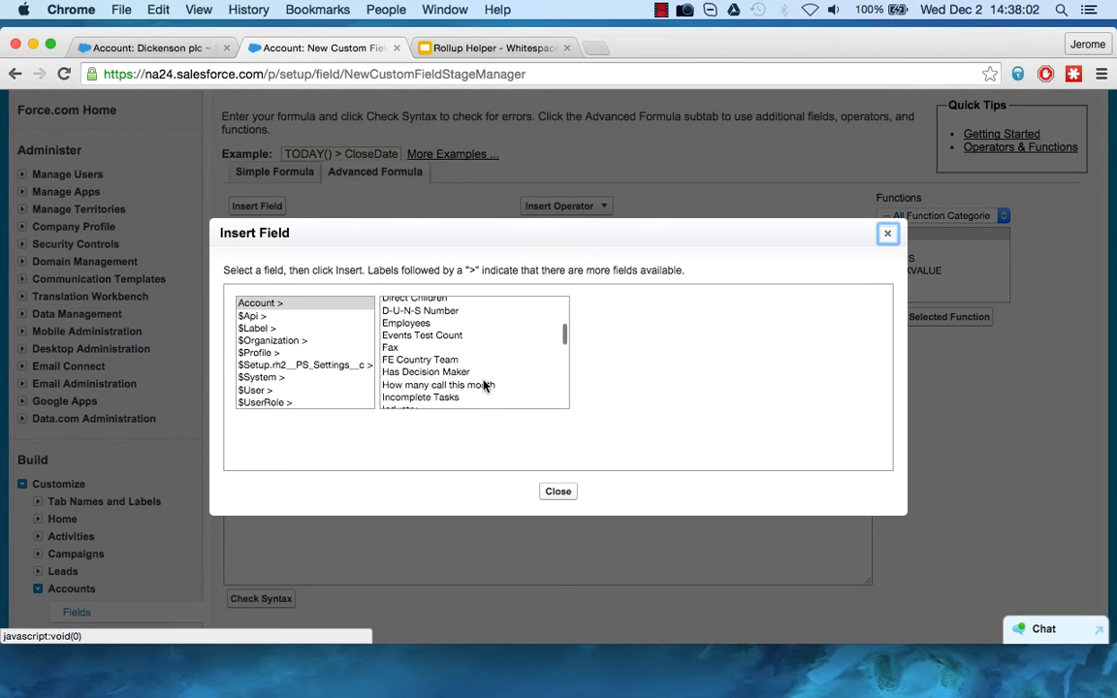
scroll(484, 386, "down", 10)
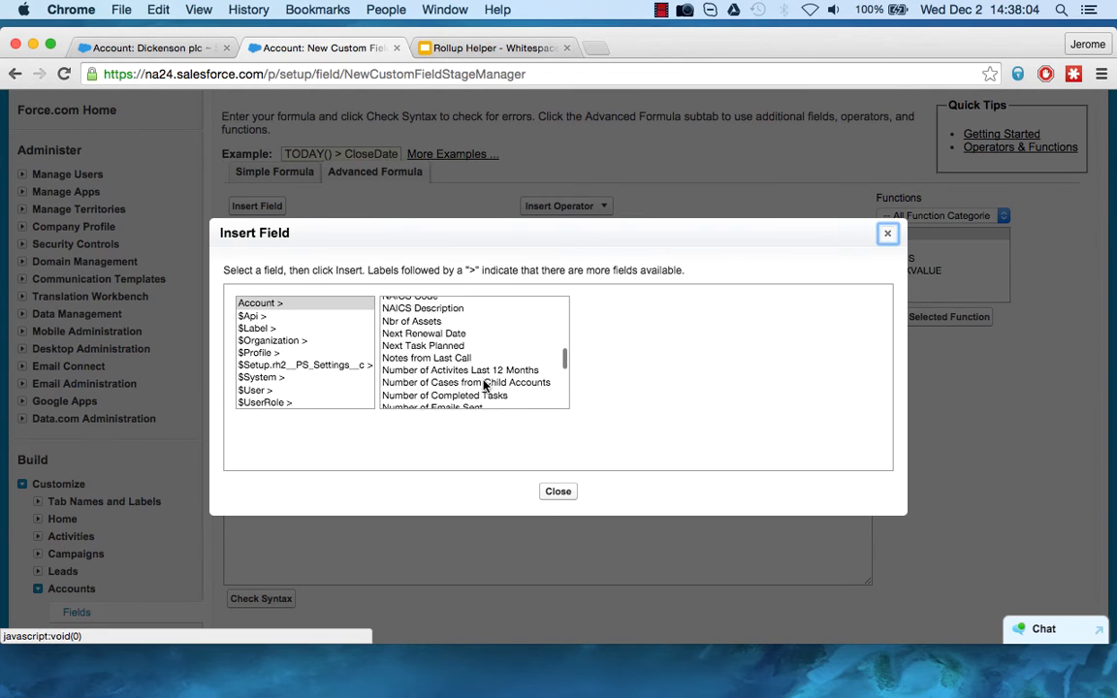
scroll(484, 386, "down", 5)
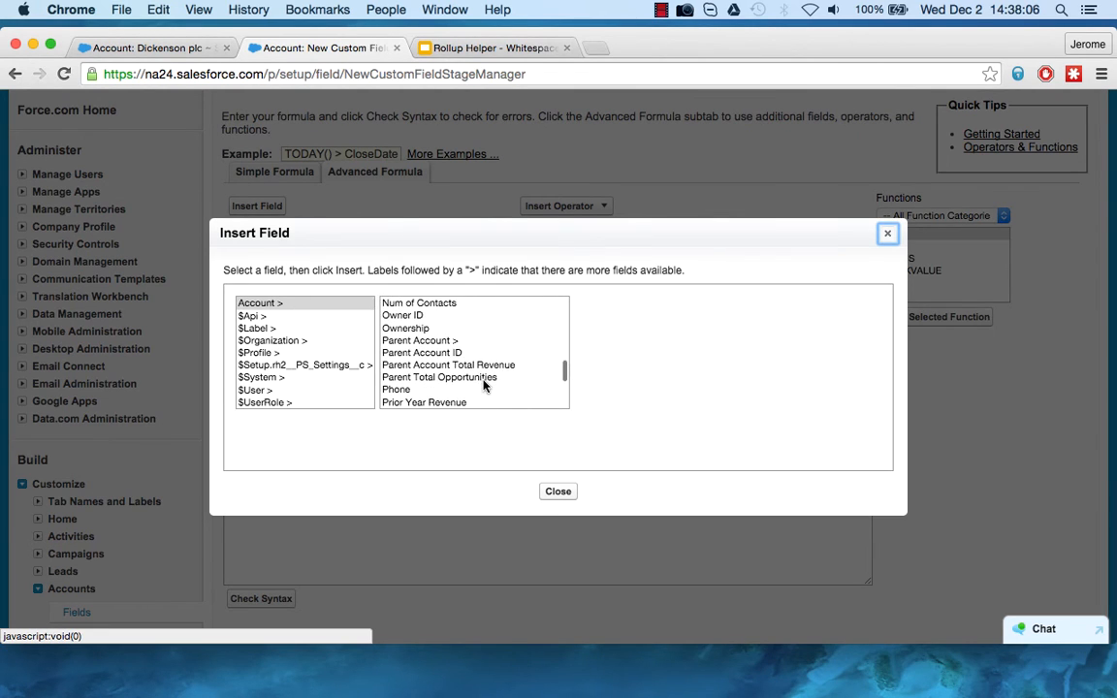
left_click(466, 380)
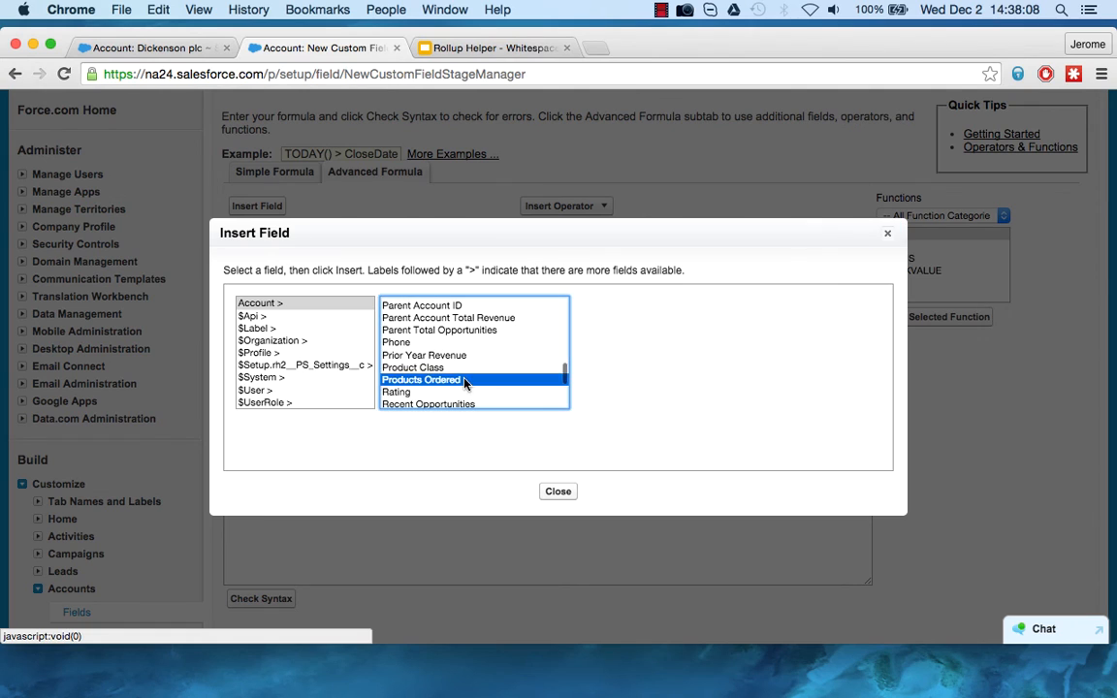
left_click(654, 387)
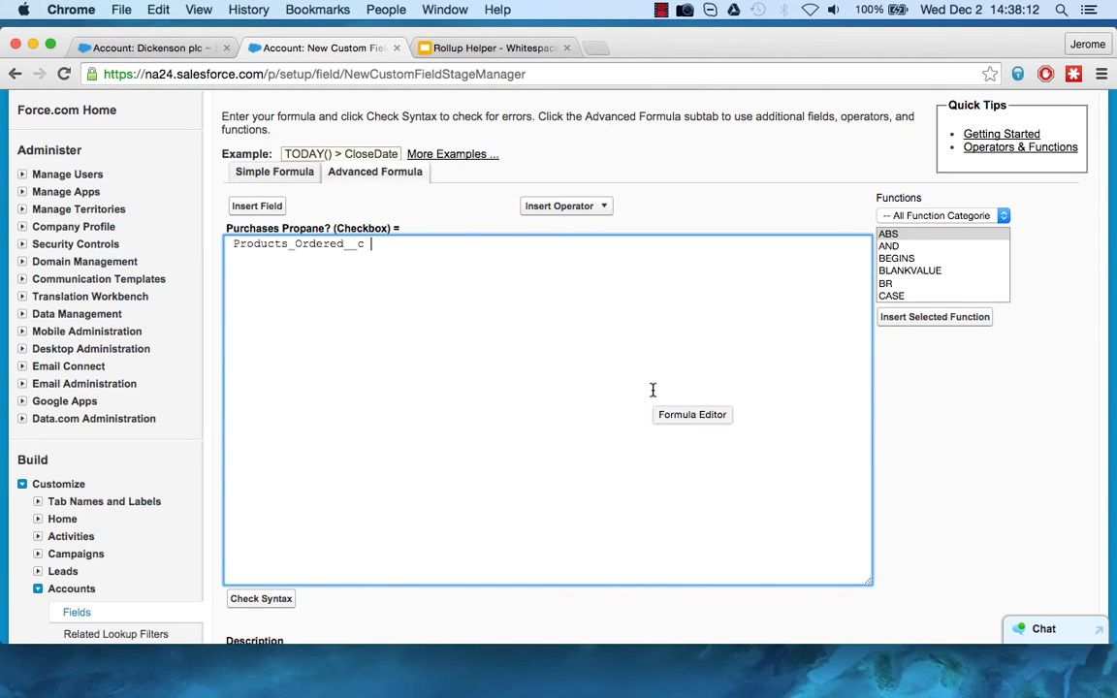
Filter the functions to the Text category and insert the CONTAINS function before Products_Ordered__c.
left_click(235, 245)
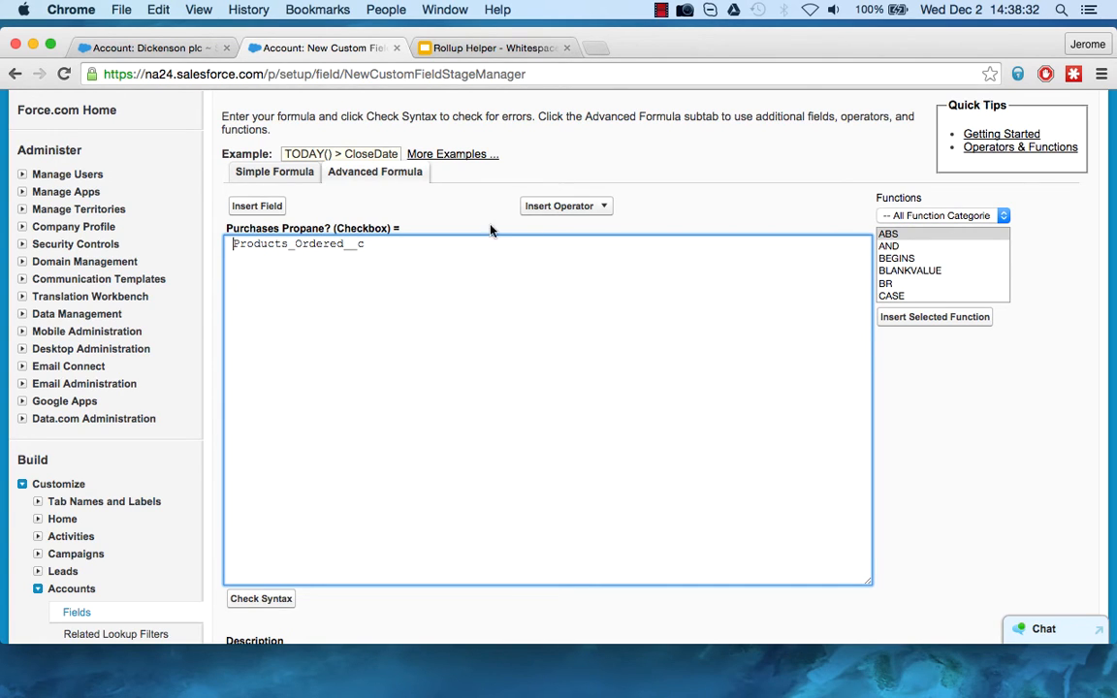
left_click(987, 219)
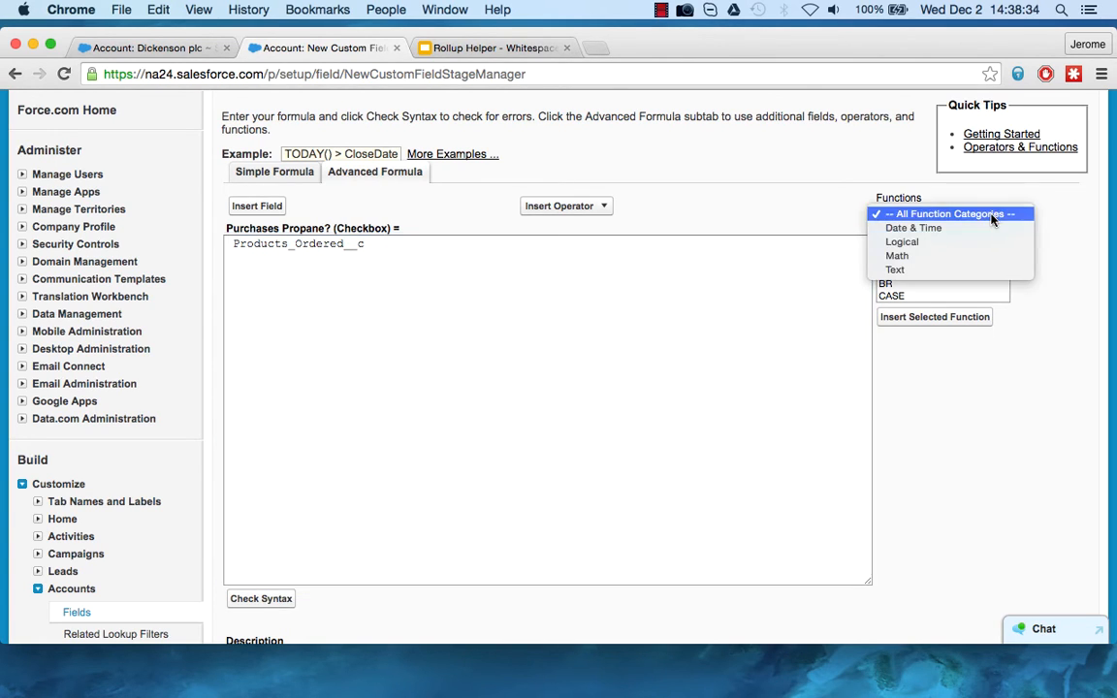
left_click(942, 214)
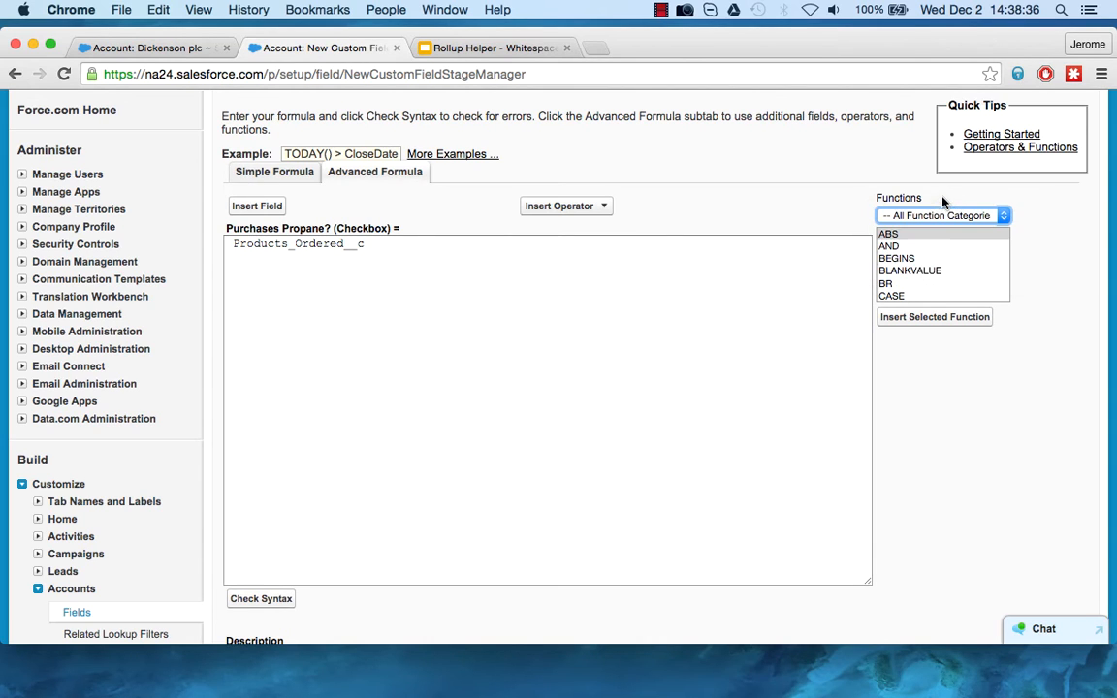
left_click(932, 214)
left_click(921, 272)
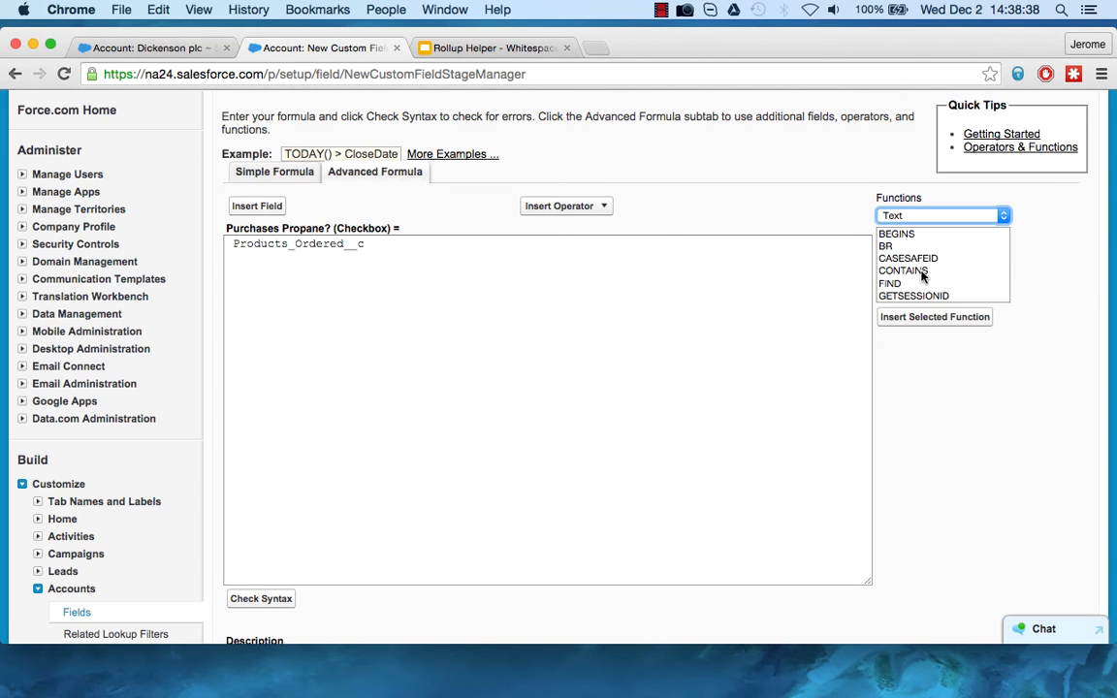
left_click(912, 271)
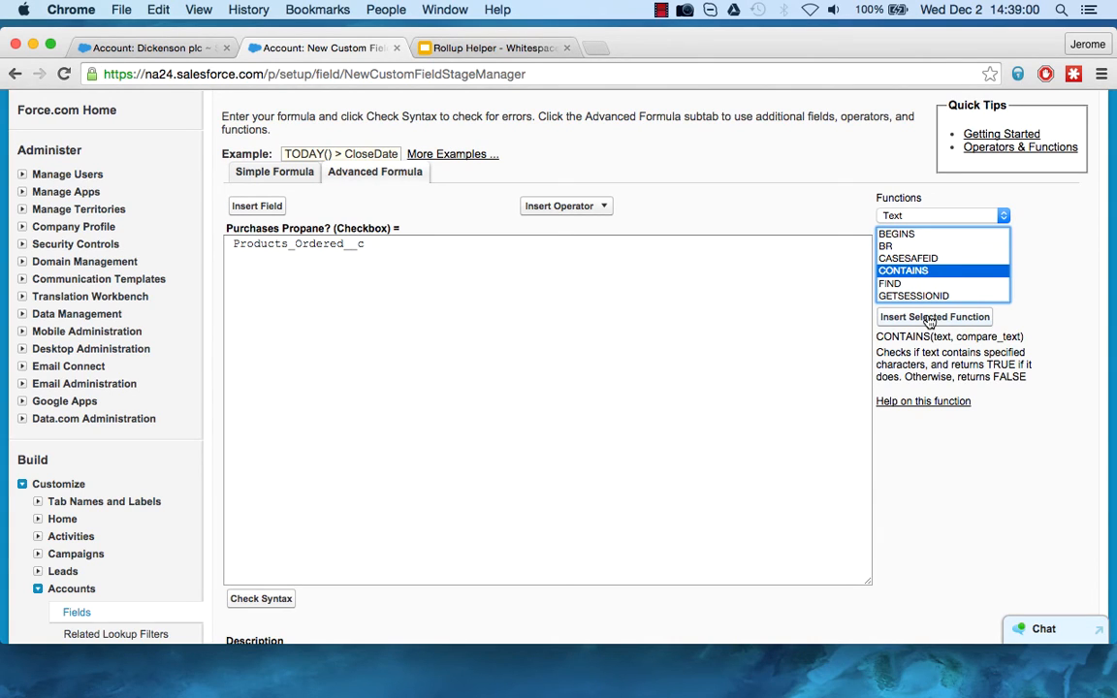
left_click(234, 247)
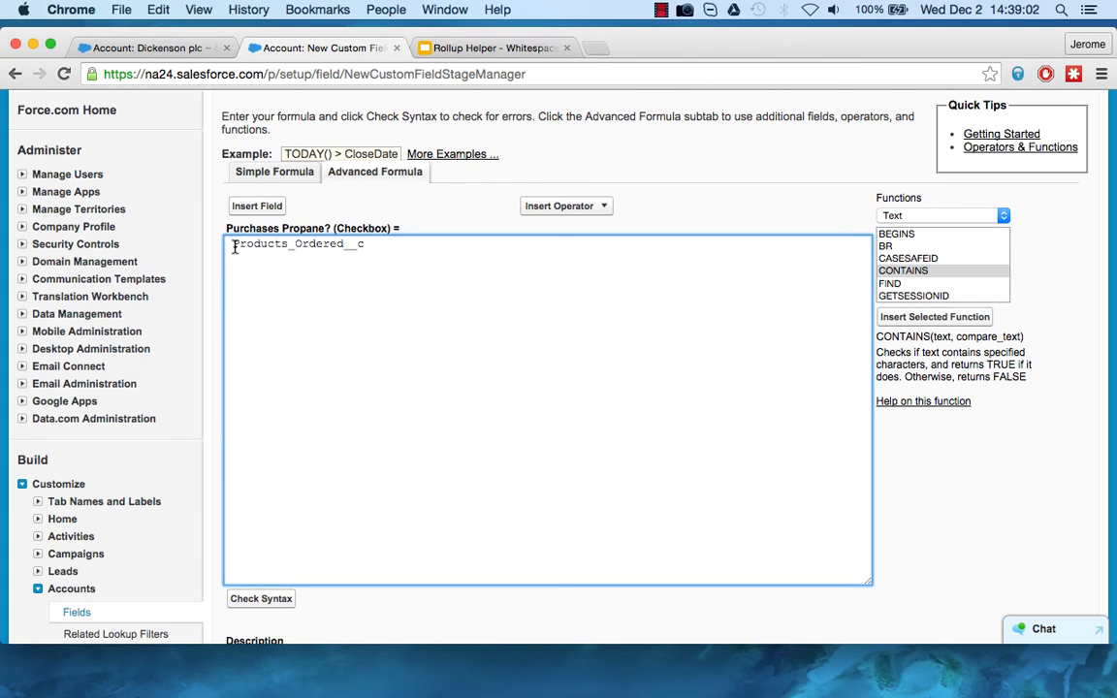
left_click(954, 319)
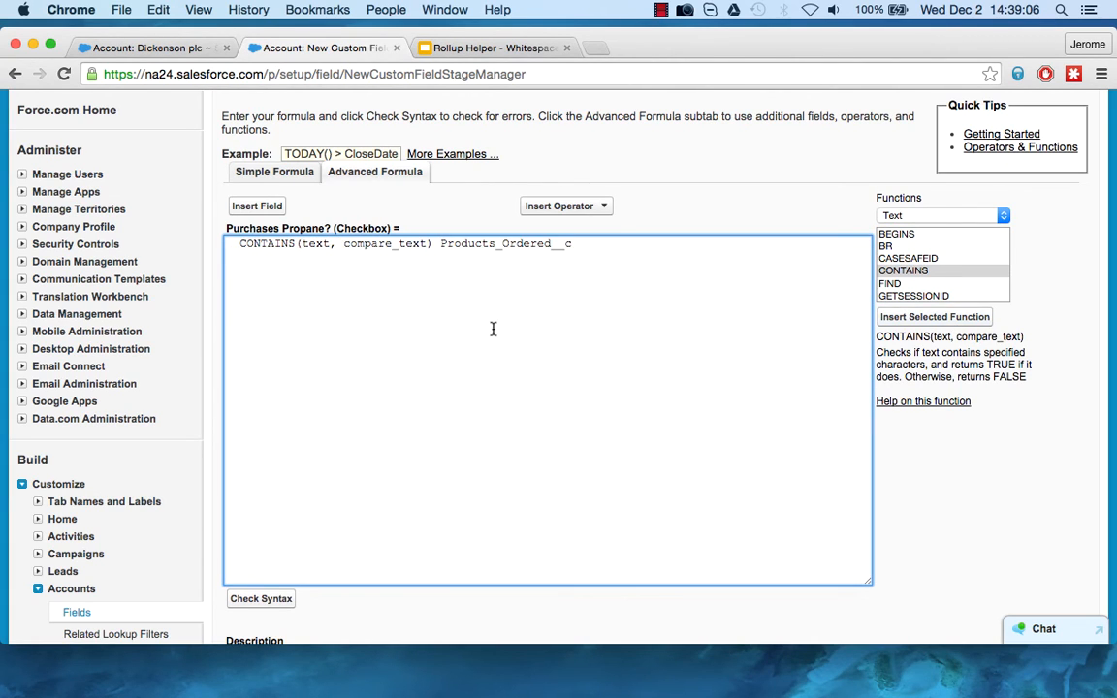
Move Products_Ordered__c from the formula's end into the CONTAINS function, replacing its text placeholder.
left_click_drag(330, 244, 303, 244)
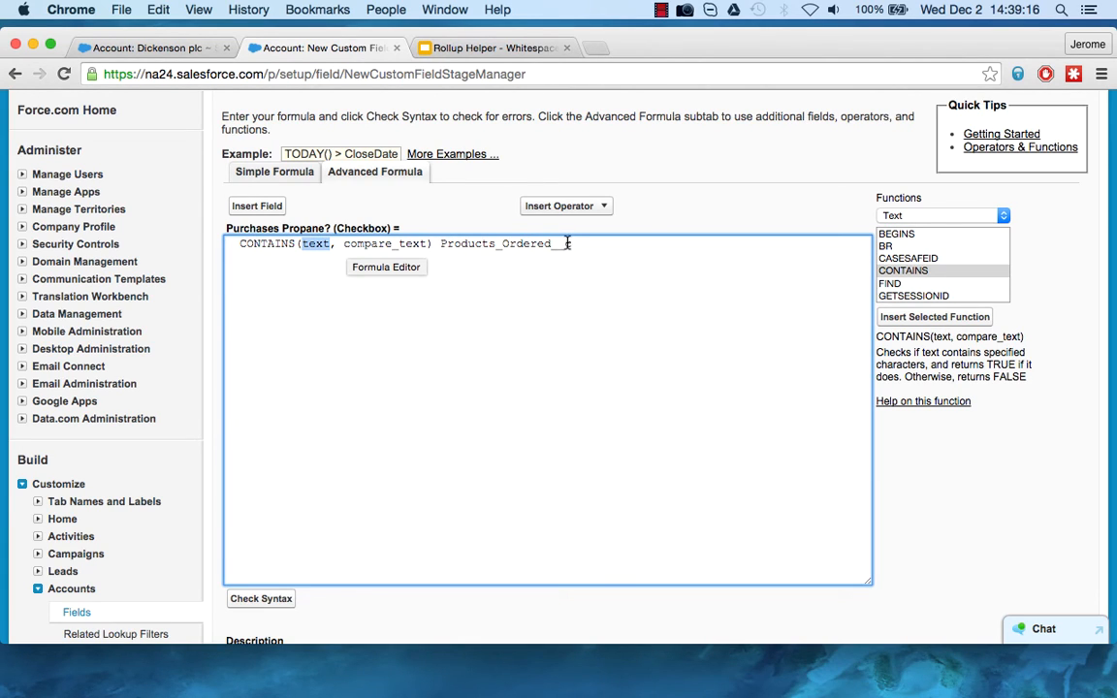
left_click_drag(579, 243, 441, 245)
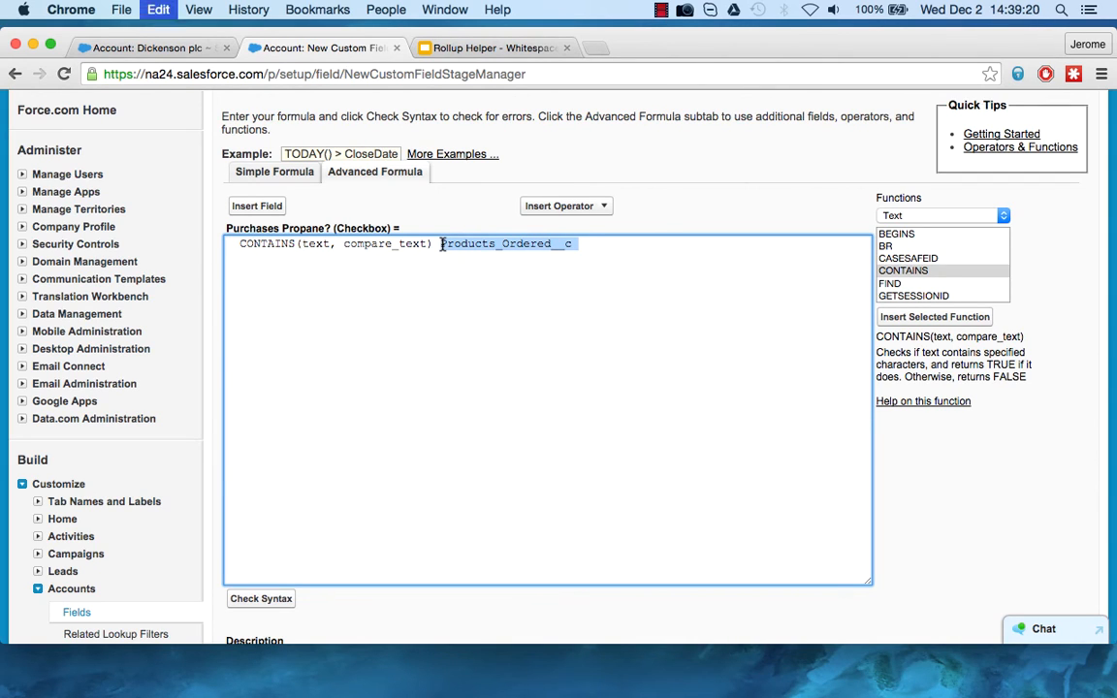
key("ctrl+x")
double_click(329, 243)
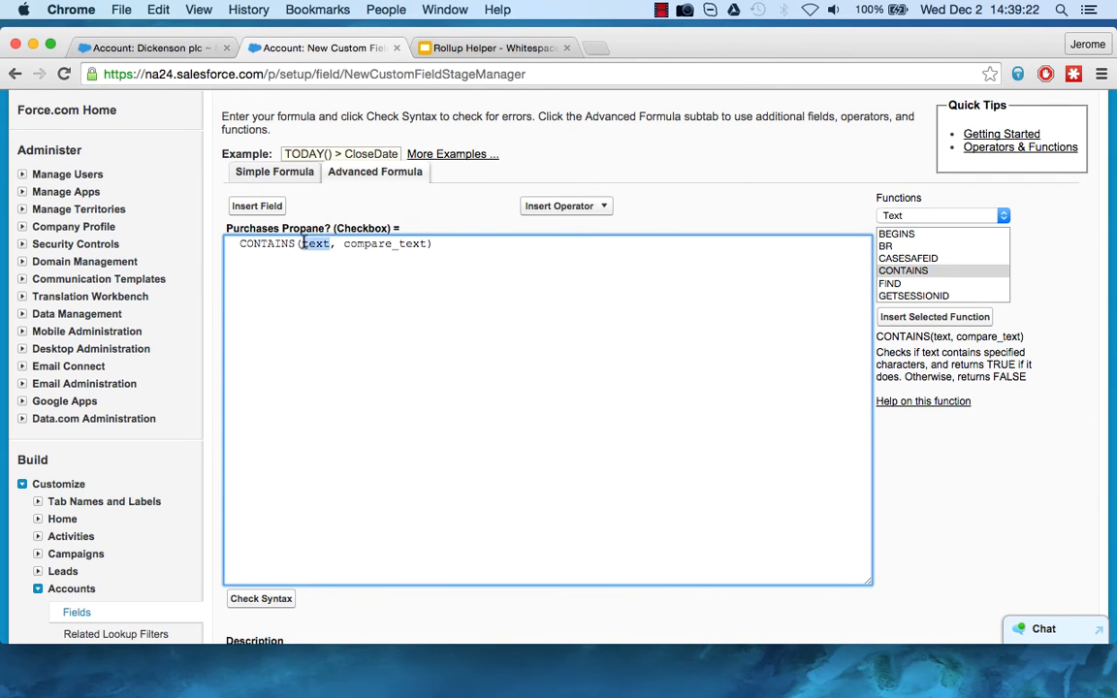
key("super+v")
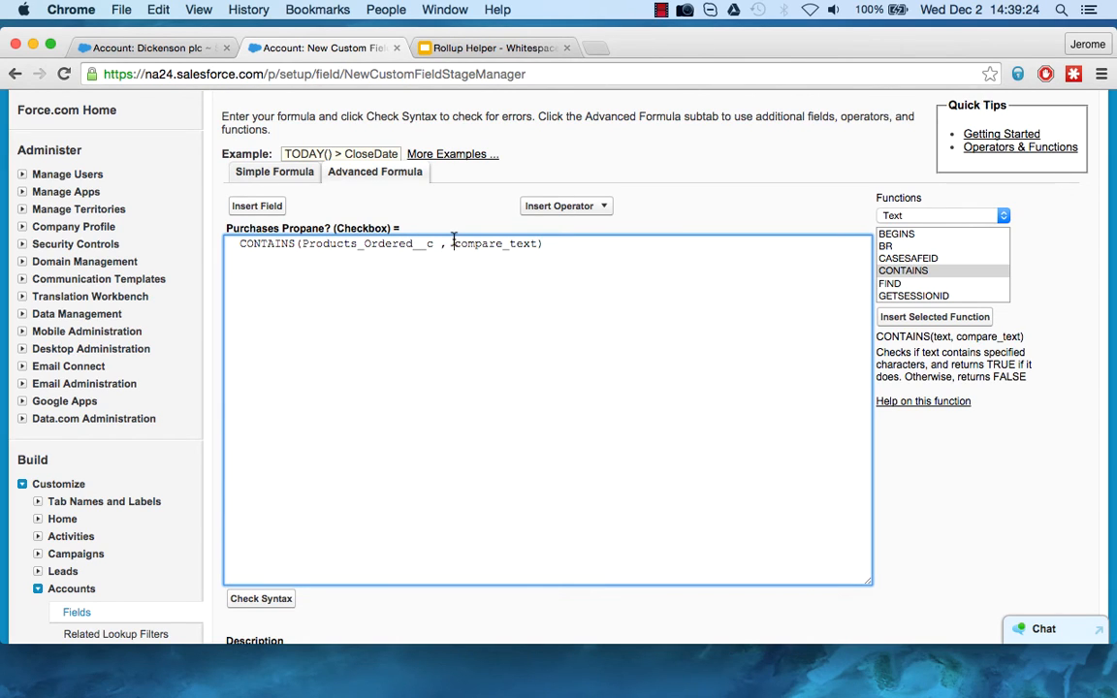
Replace the compare_text placeholder with "Propane" and remove a leading space before CONTAINS.
left_click_drag(453, 243, 538, 243)
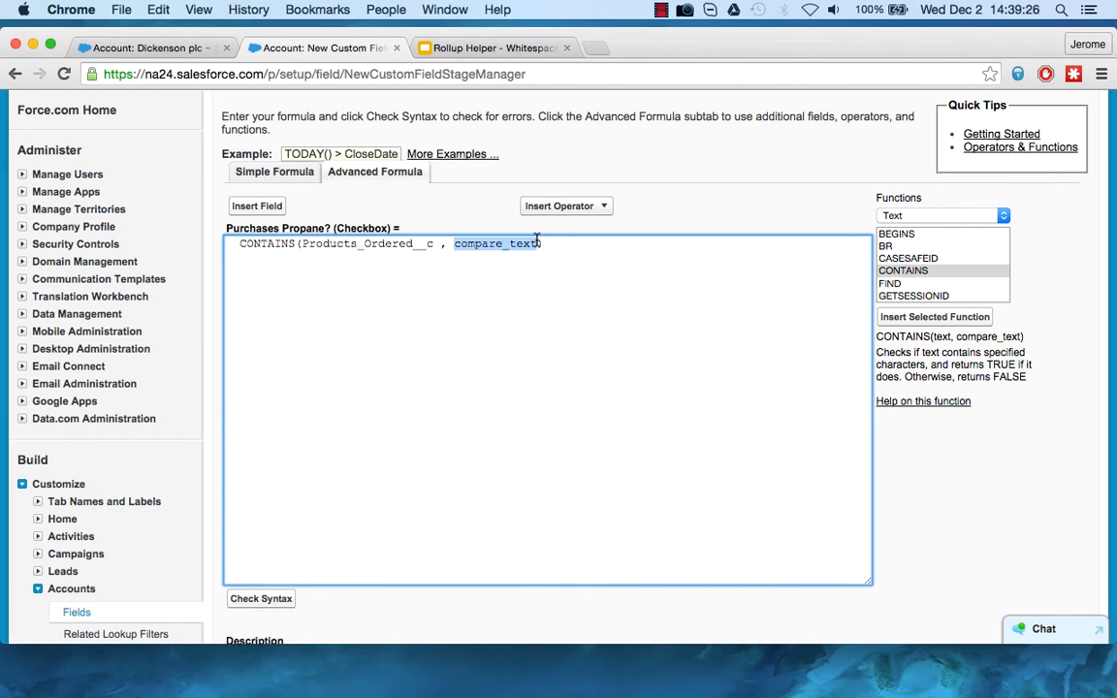
type("\"Propane\"")
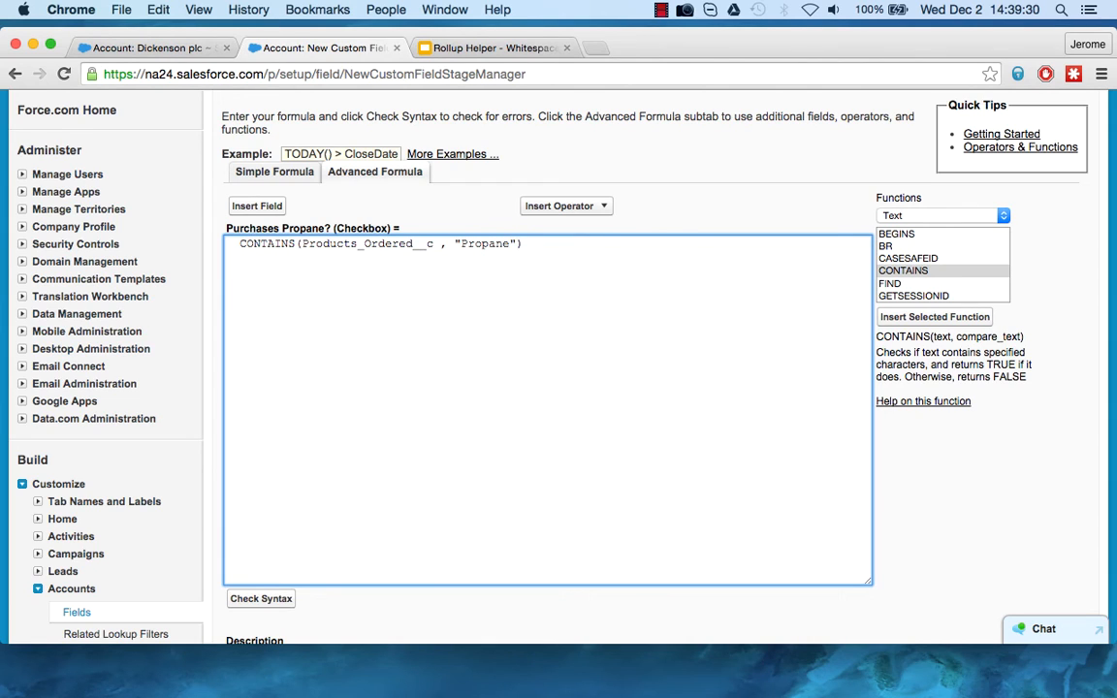
left_click(240, 245)
key("BackSpace")
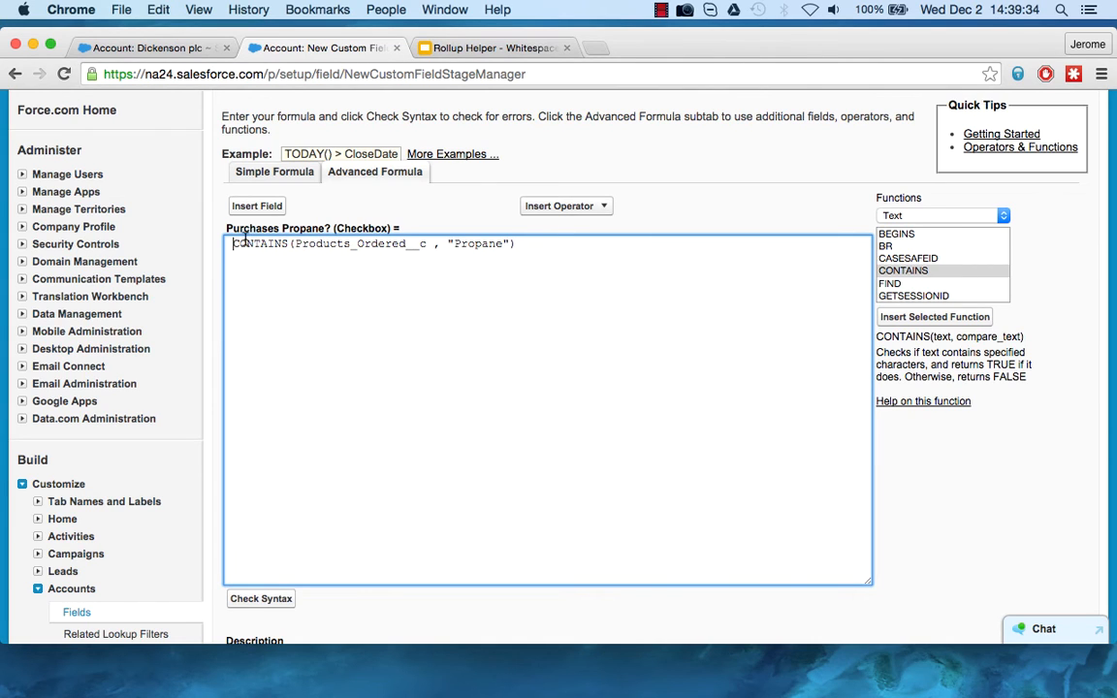
Check the syntax of the Purchases Propane? formula.
scroll(249, 456, "down", 3)
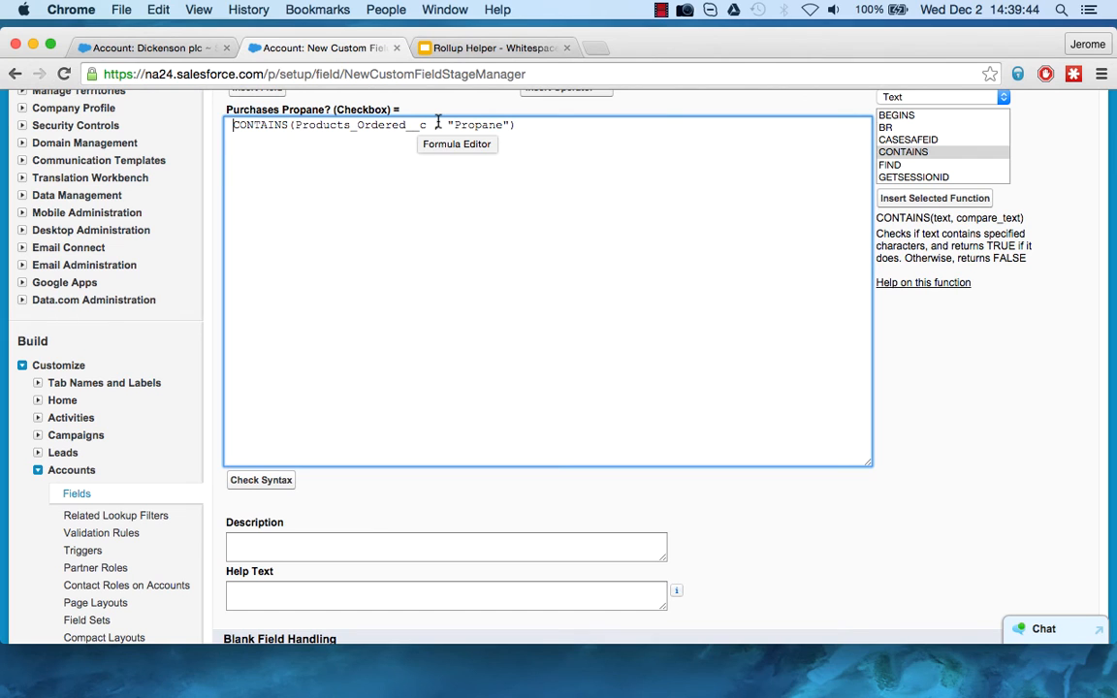
scroll(312, 464, "down", 3)
left_click(271, 378)
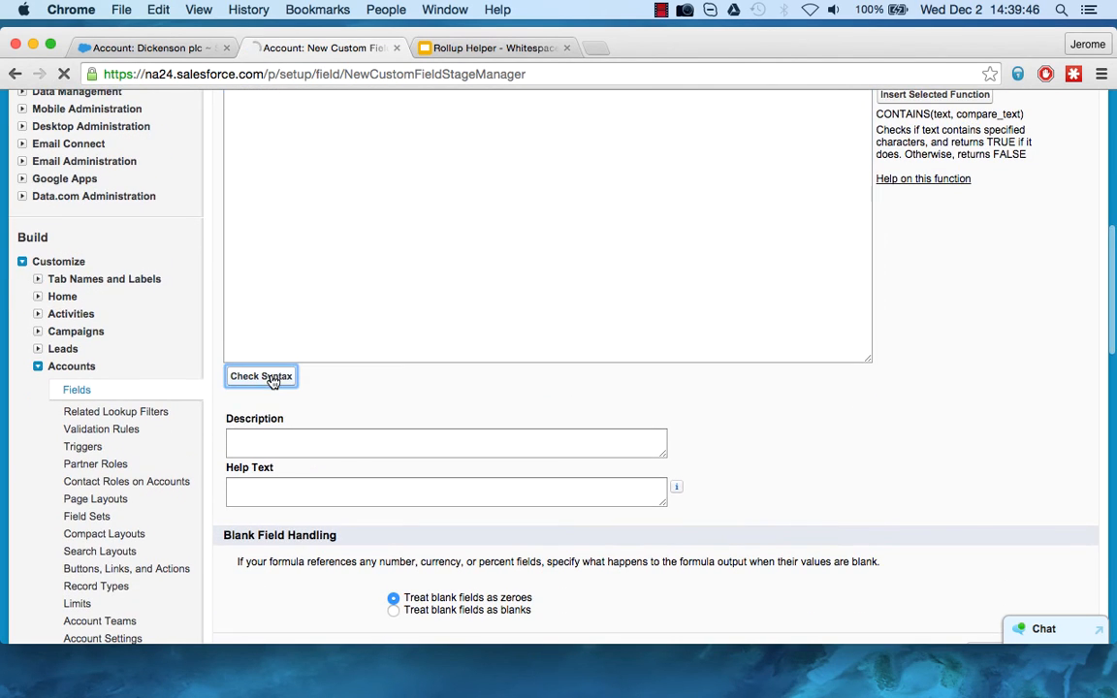
Accept the Purchases Propane? formula and continue with the default field-level security for the profiles.
scroll(424, 323, "down", 5)
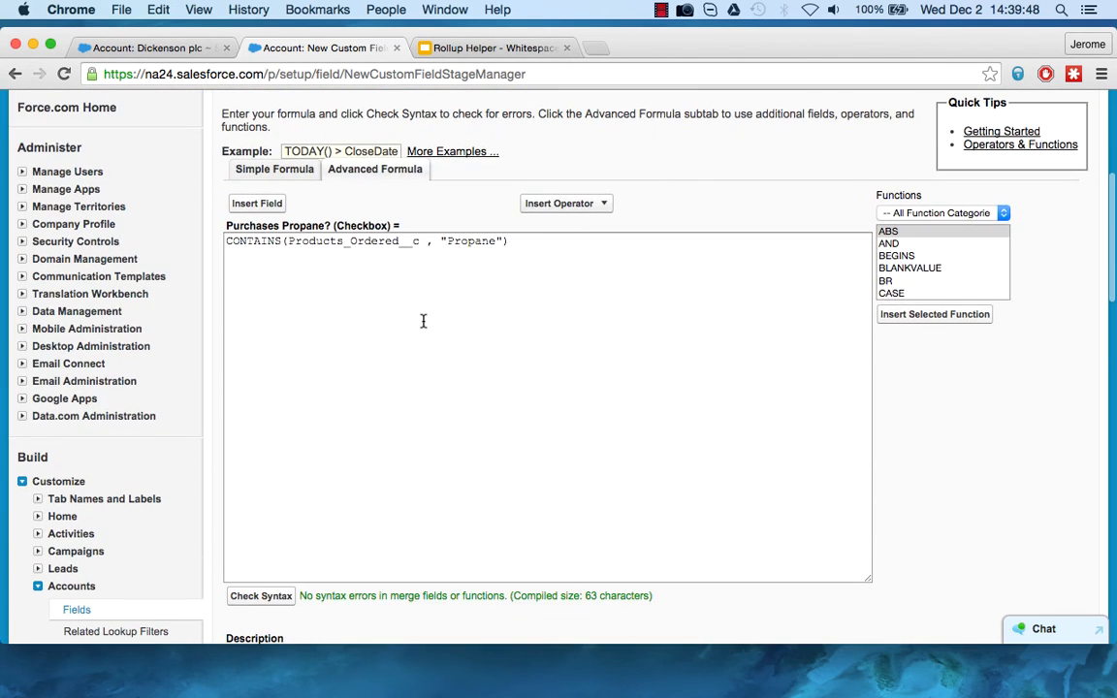
left_click_drag(299, 595, 373, 596)
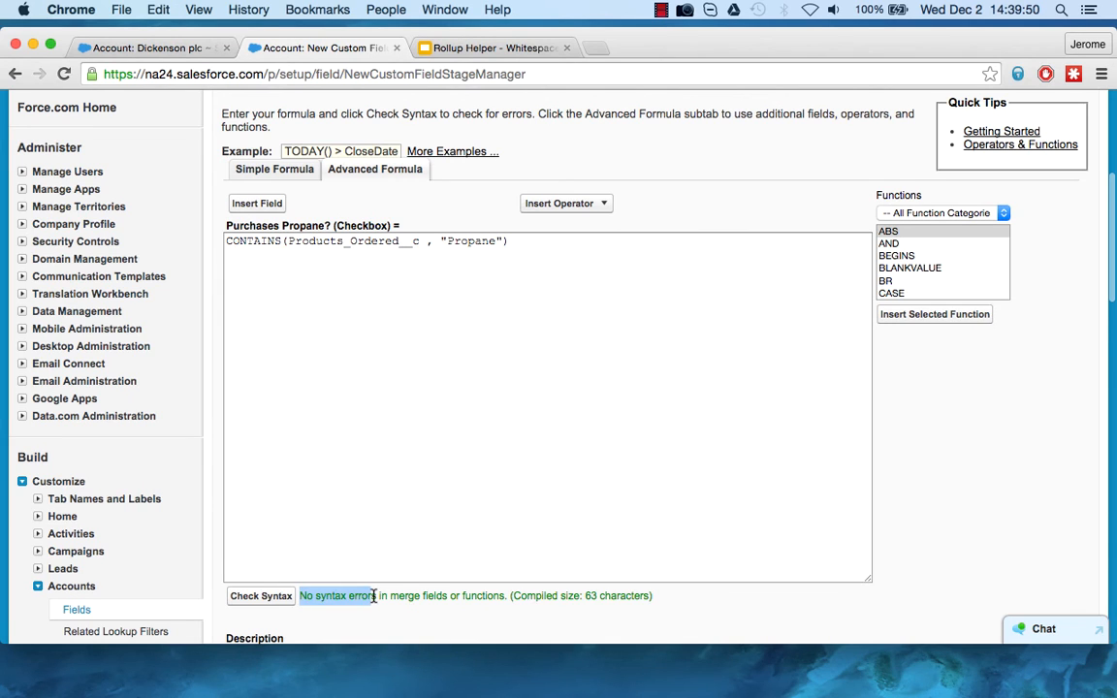
scroll(848, 544, "down", 5)
left_click(1035, 612)
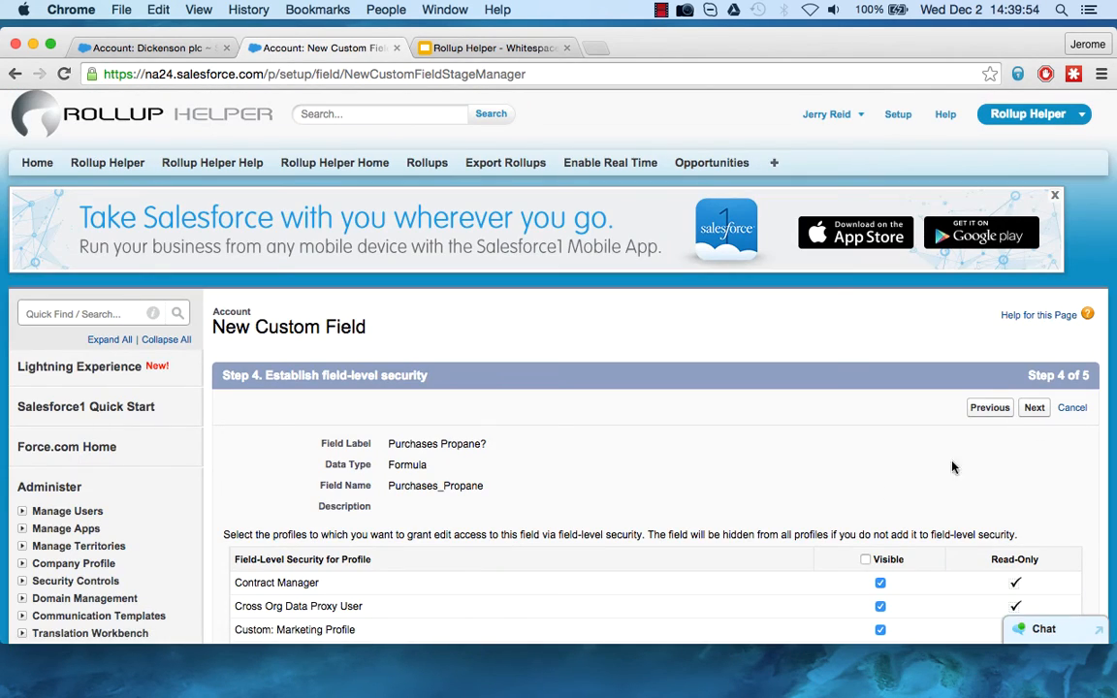
scroll(1007, 435, "down", 2)
left_click(1046, 291)
Add the Purchases Propane? field only to the Customer Advocacy Demo Account Layout and save the field.
scroll(459, 429, "down", 6)
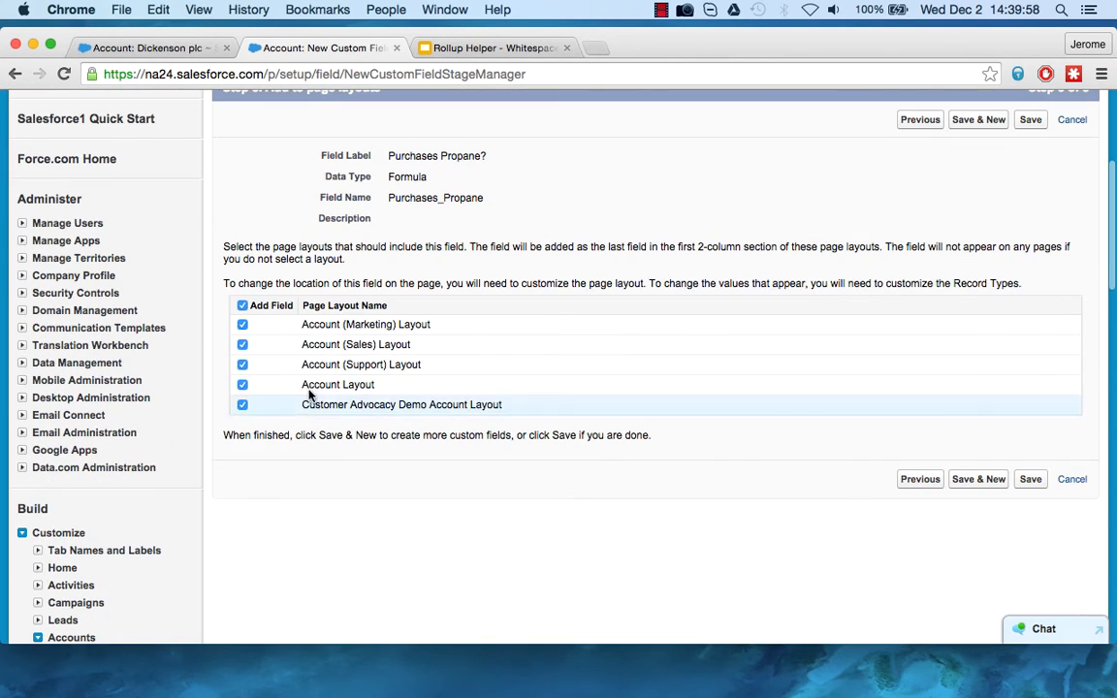
left_click(243, 305)
left_click(242, 405)
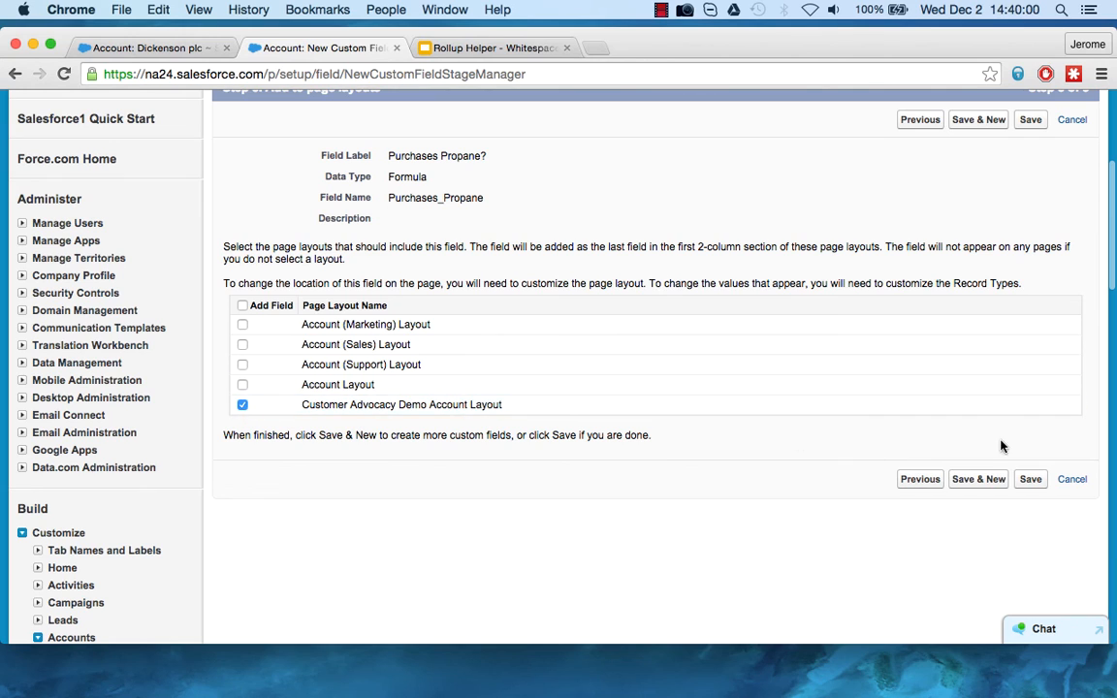
left_click(1033, 482)
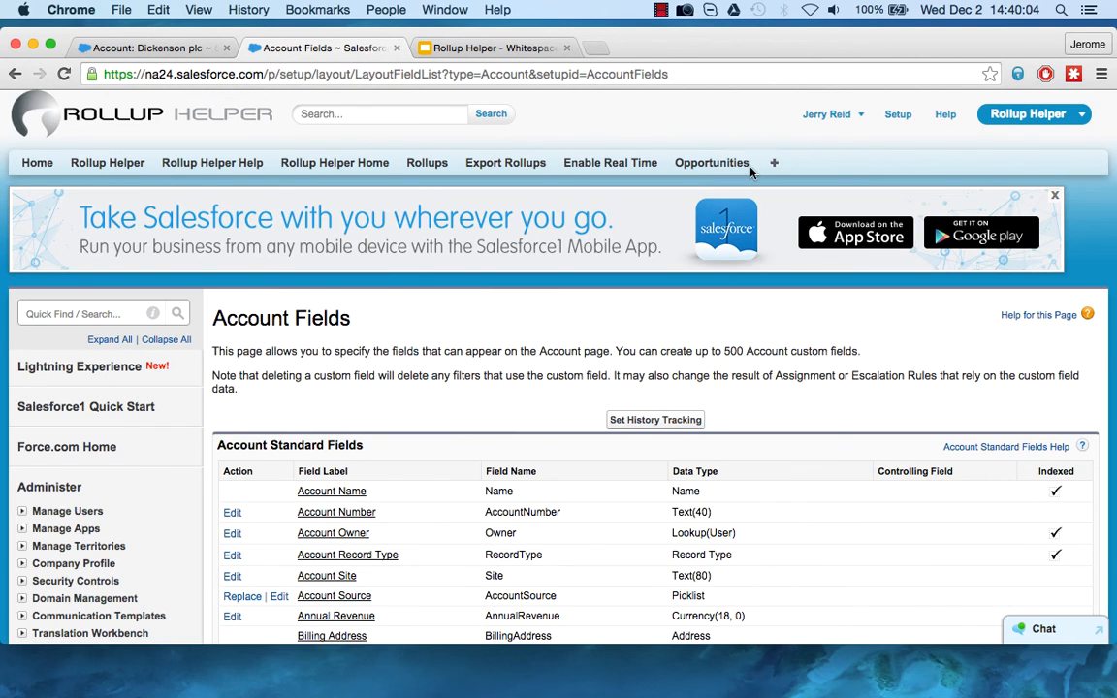
Open the Dickenson plc account from the recent opportunities and check its Purchases Propane? field.
left_click(719, 165)
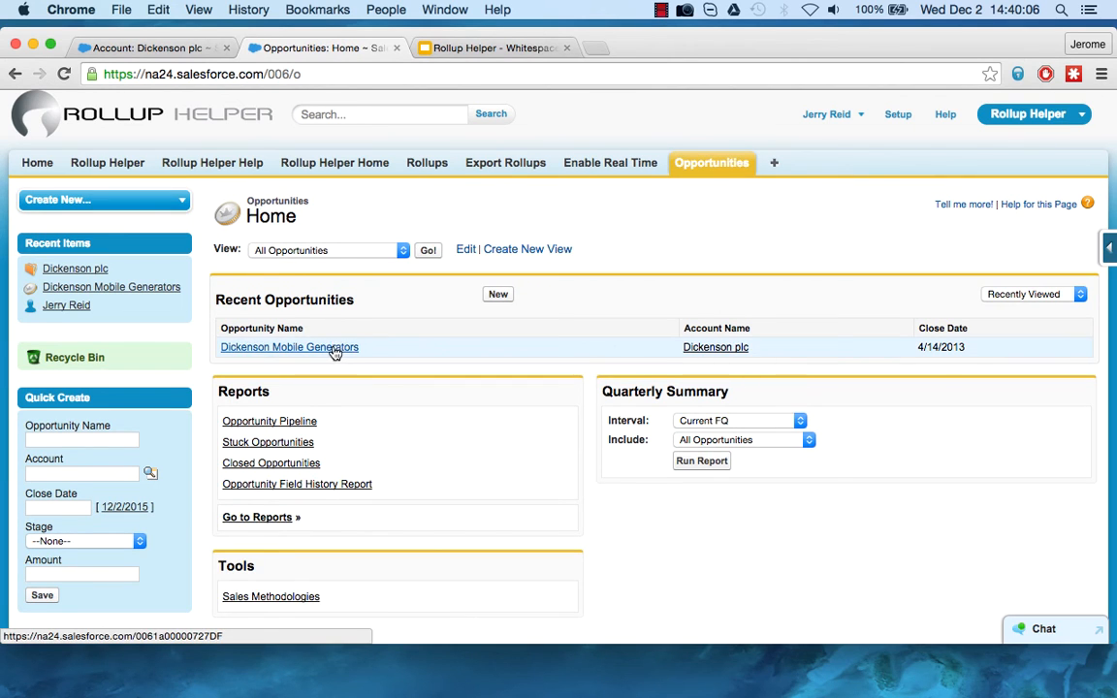
left_click(716, 347)
scroll(514, 462, "down", 2)
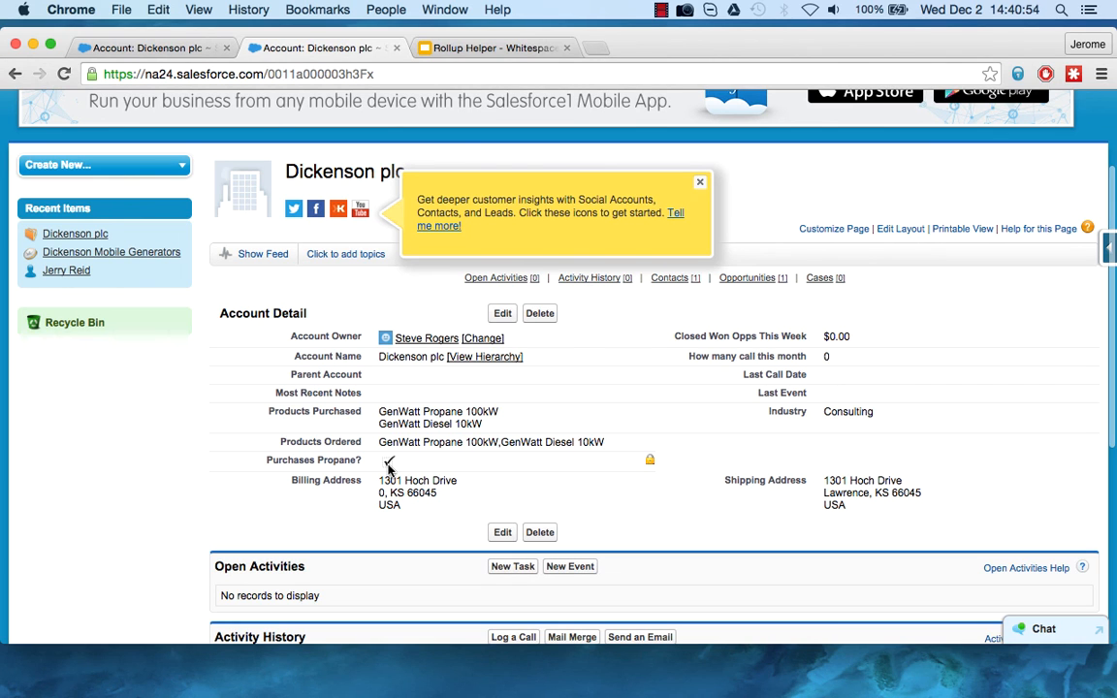
Switch to the Whitespace Opportunity Reporting presentation in Google Slides, present it from slide 6 and advance to slide 7.
left_click(490, 50)
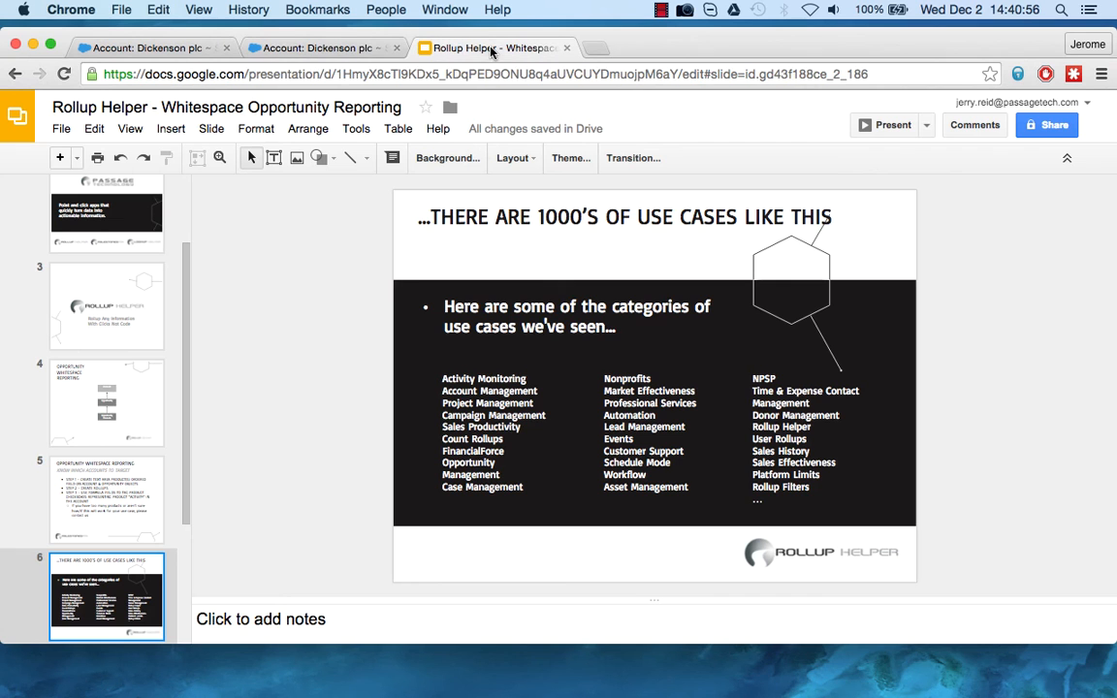
left_click(900, 126)
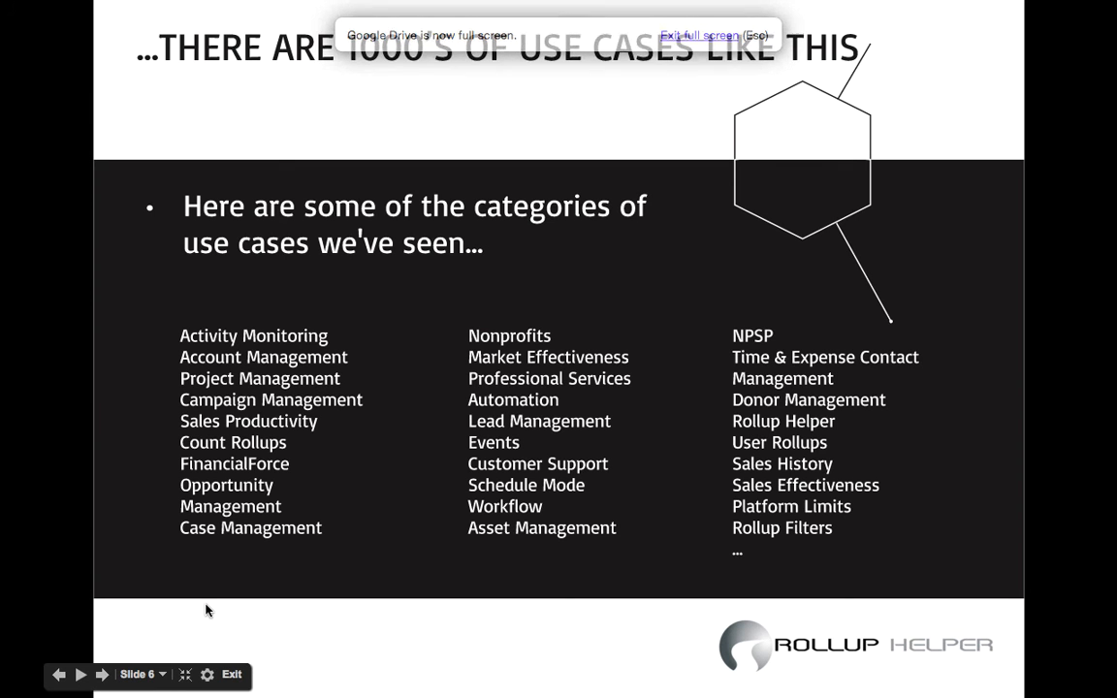
left_click(103, 675)
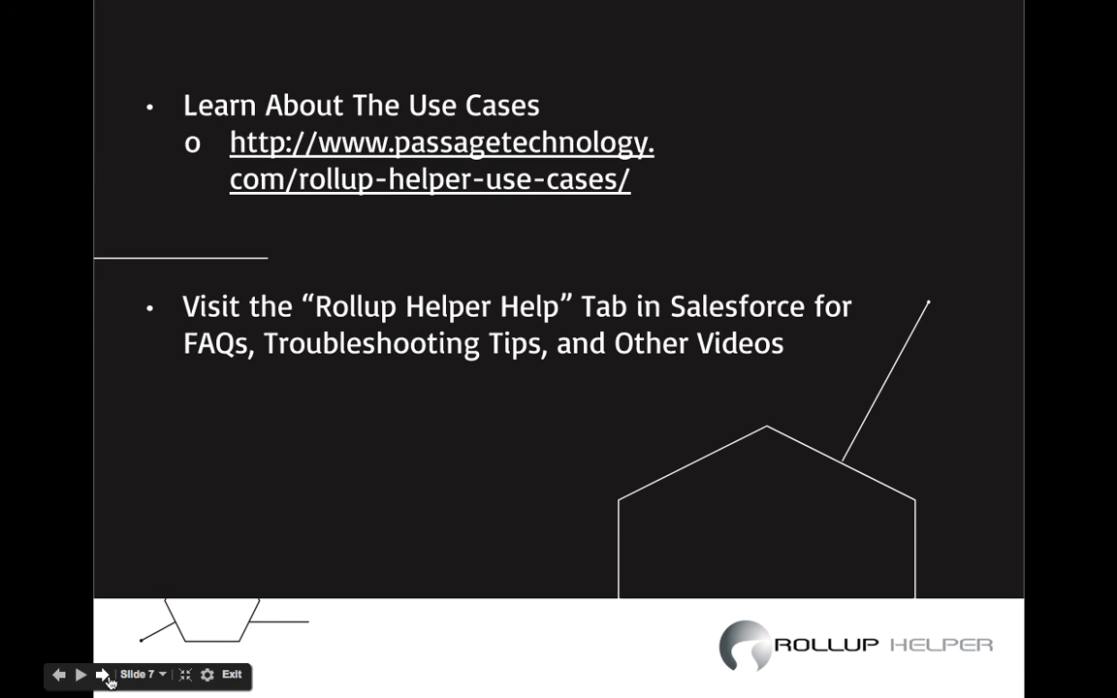